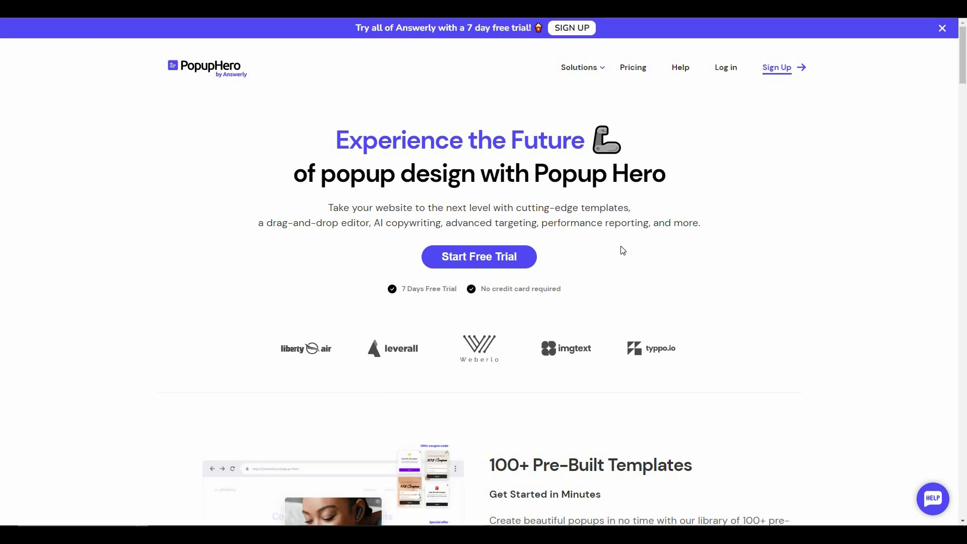
# Step: Review the PopupHero landing page's feature sections, from the pre-built templates through the AI Copy Writer
pyautogui.scroll(-4, 624, 257)
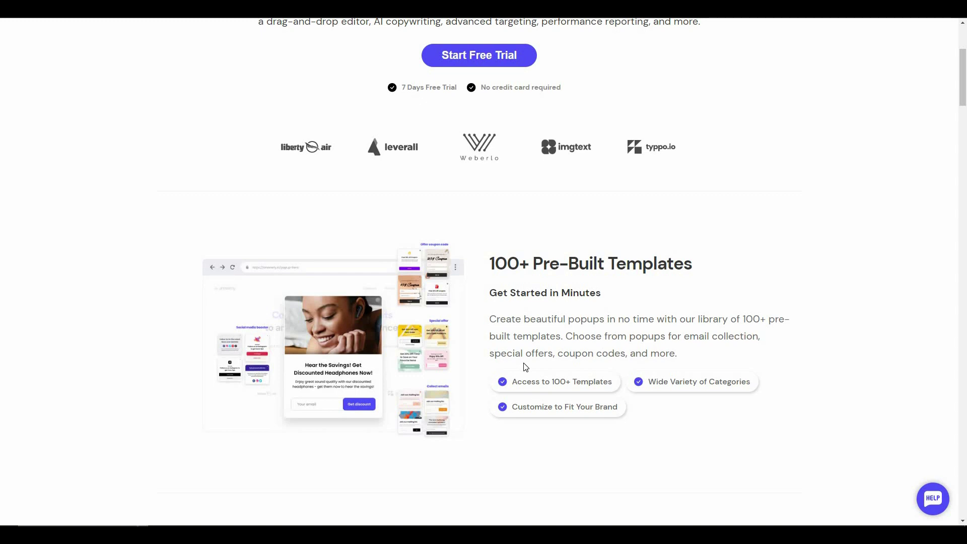
pyautogui.scroll(-5, 526, 367)
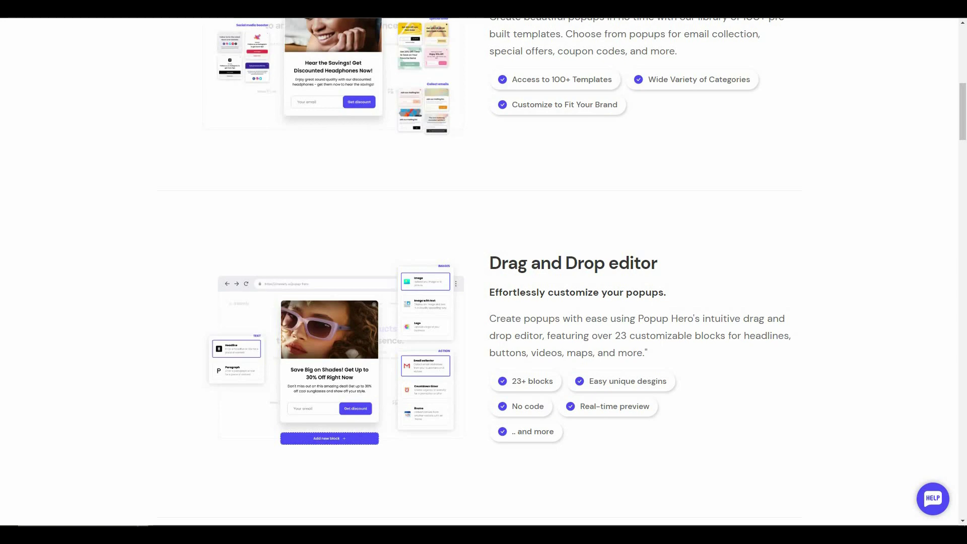
pyautogui.scroll(-9, 558, 163)
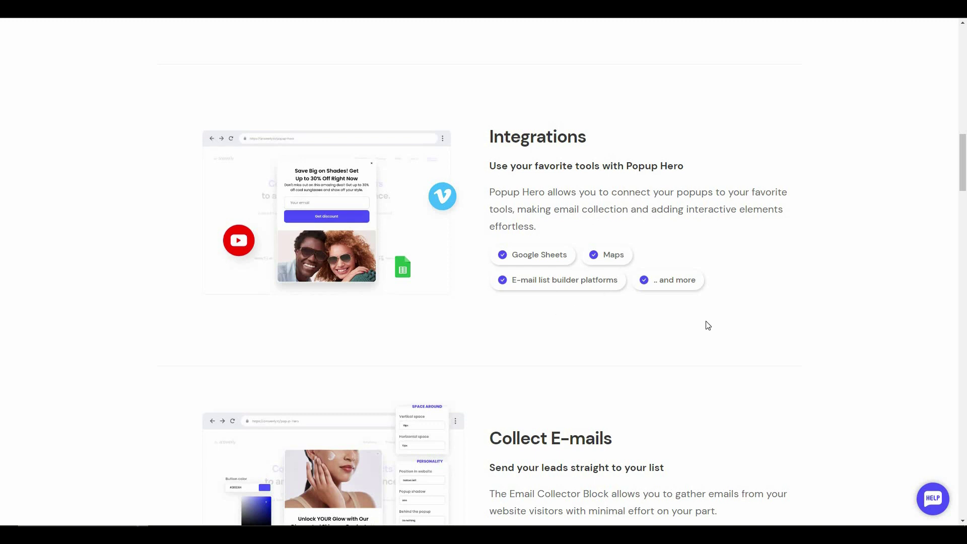
pyautogui.scroll(-10, 695, 324)
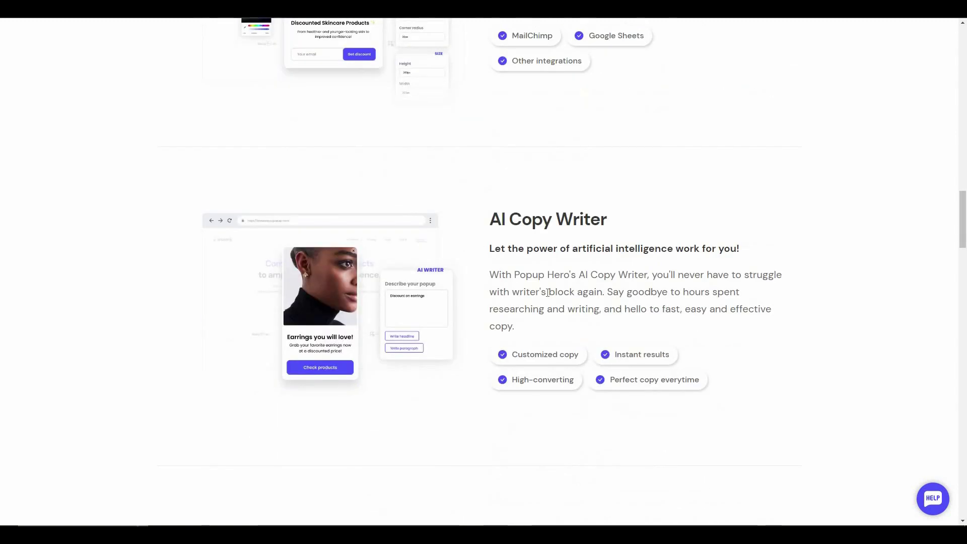
pyautogui.scroll(-7, 548, 293)
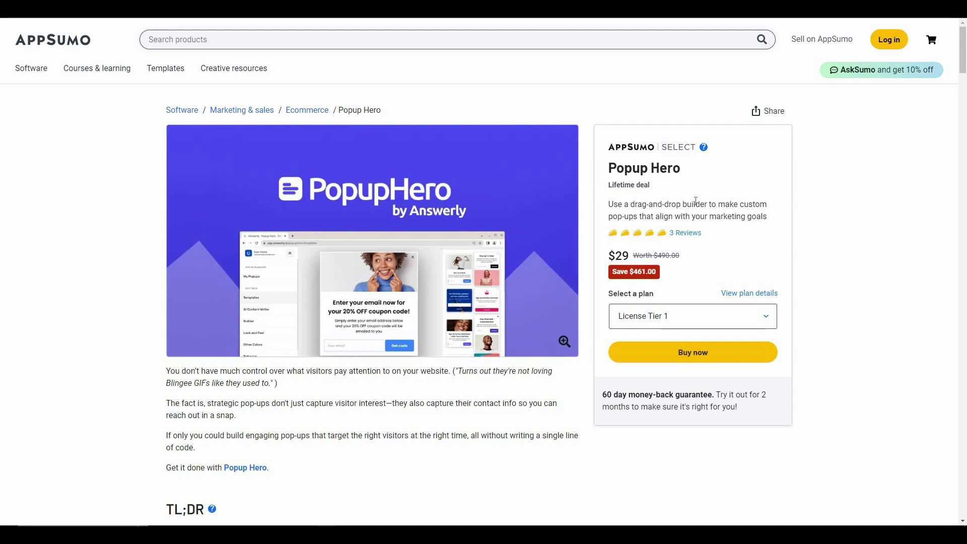
# Step: Examine Popup Hero's AppSumo lifetime deal, including its price, alternatives, included features and the two license tiers
pyautogui.tripleClick(629, 185)
pyautogui.doubleClick(619, 255)
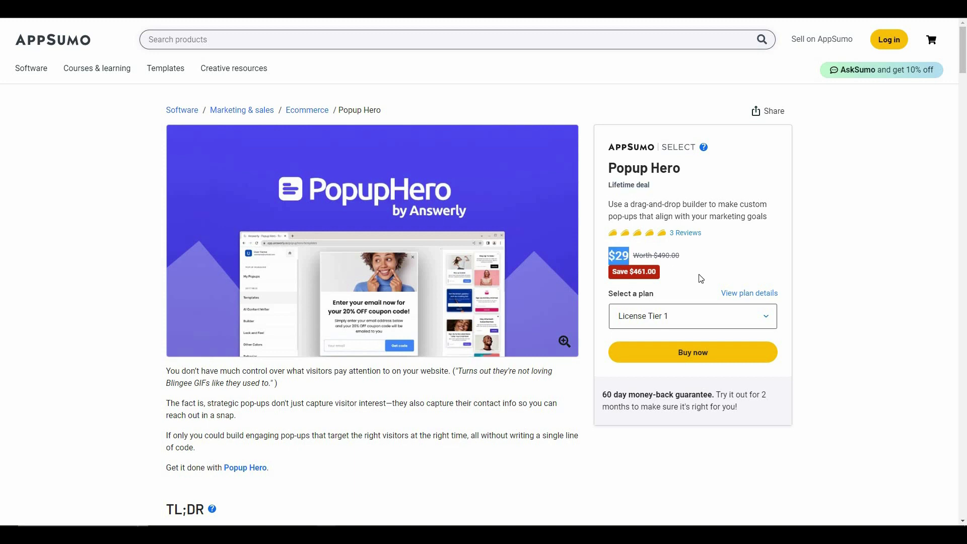
pyautogui.click(701, 279)
pyautogui.scroll(-9, 302, 259)
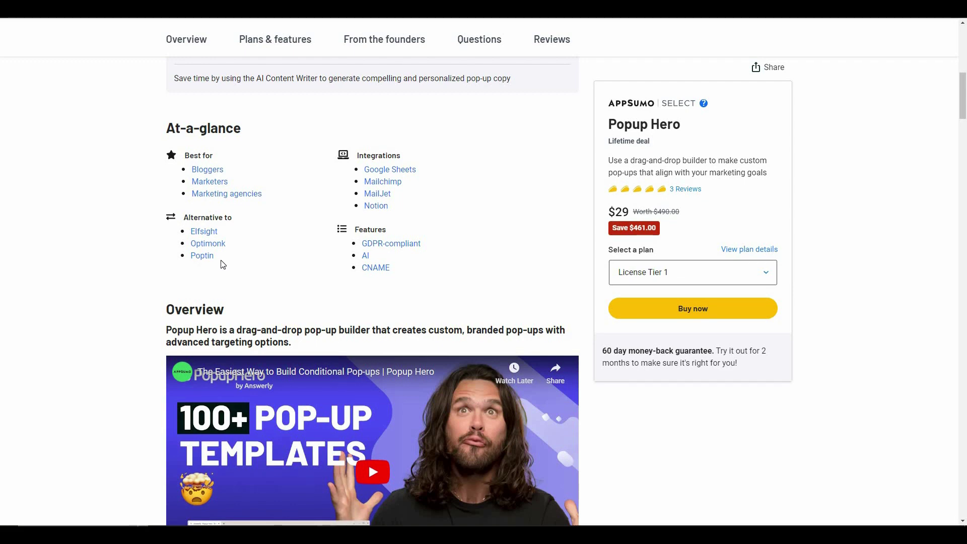
pyautogui.scroll(-20, 223, 264)
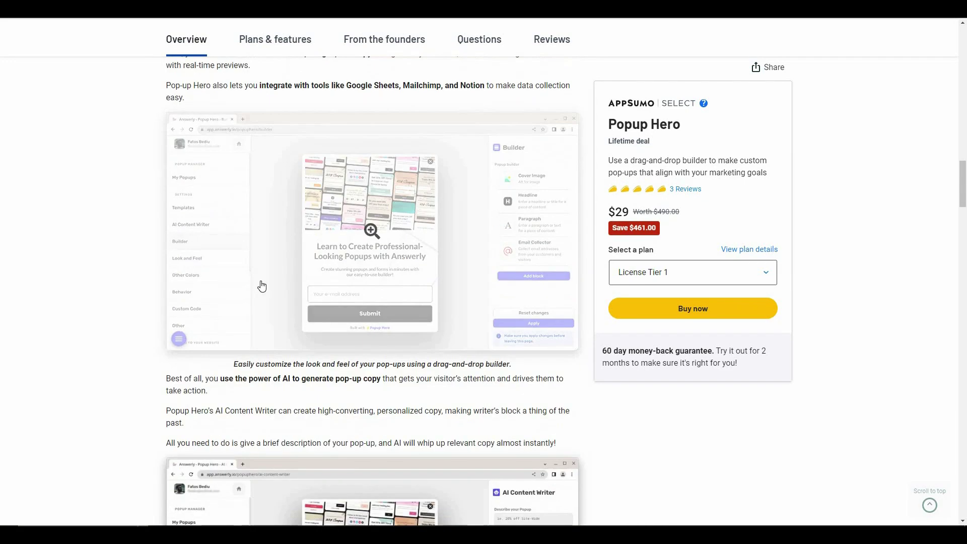
pyautogui.scroll(-15, 262, 281)
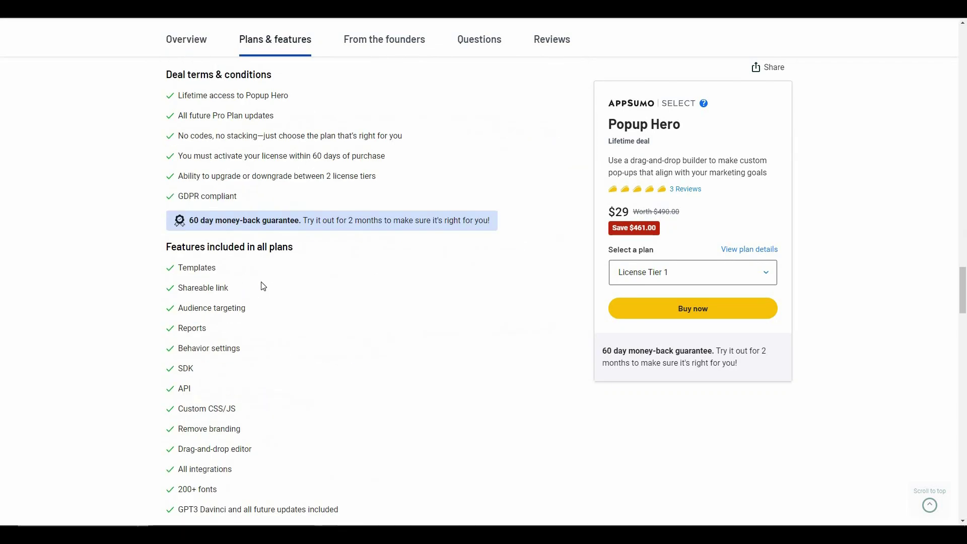
pyautogui.scroll(-2, 262, 286)
pyautogui.scroll(1, 250, 289)
pyautogui.scroll(-1, 258, 227)
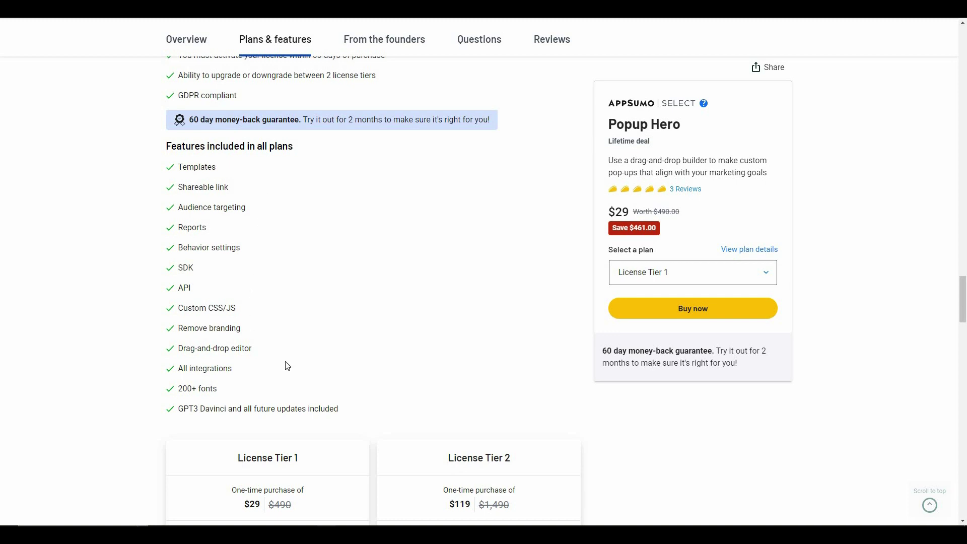
pyautogui.scroll(-5, 366, 280)
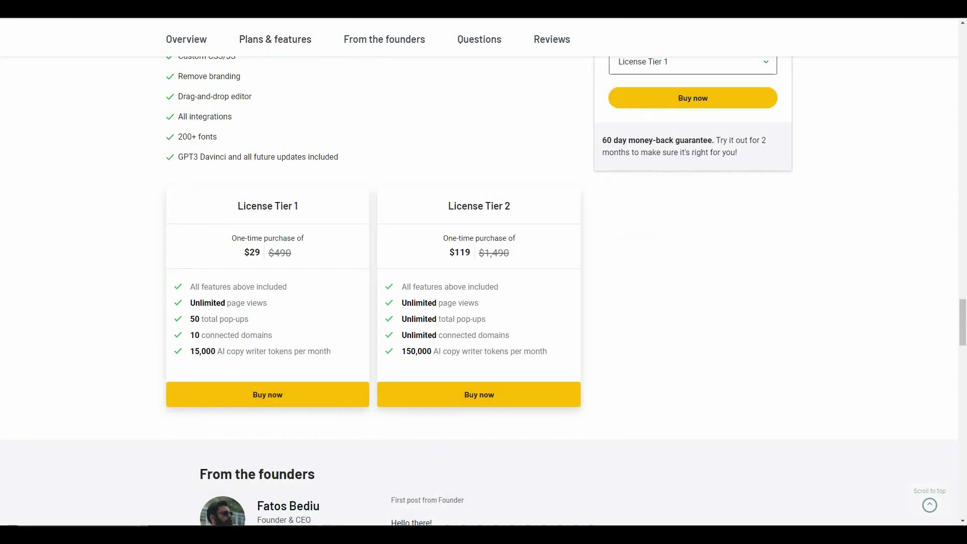
pyautogui.scroll(1, 333, 309)
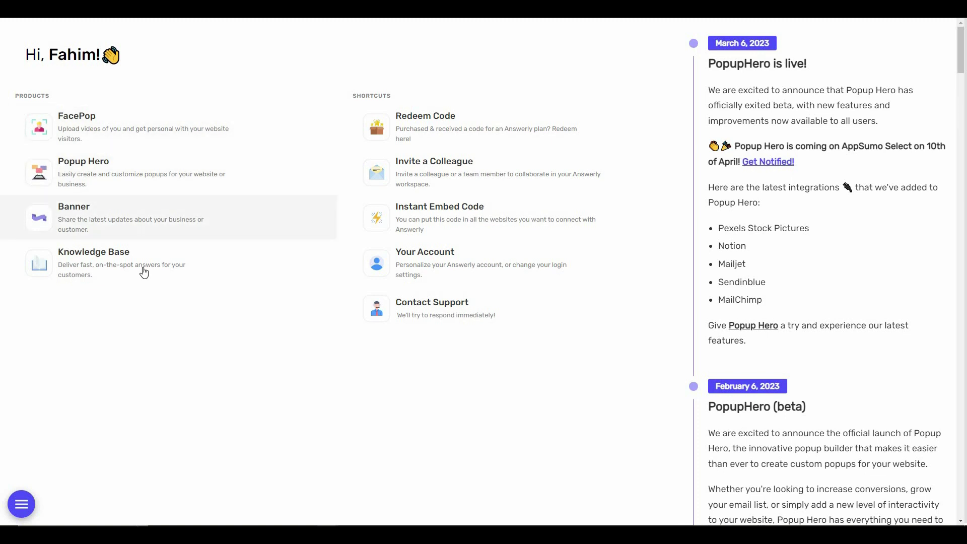
# Step: Open Popup Hero, browse the template categories and load the blue "Get the latest updates - Join our mailing list!" template from Collect Emails
pyautogui.click(132, 177)
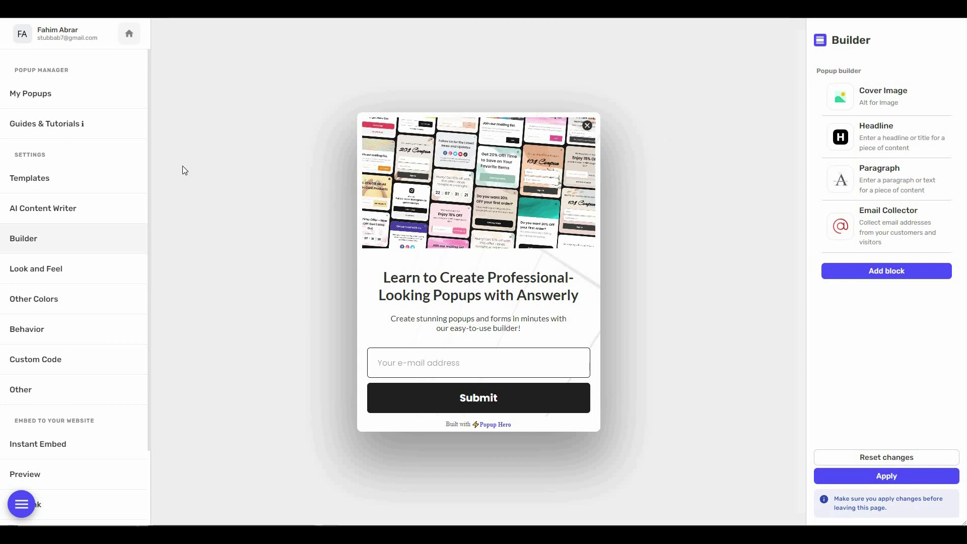
pyautogui.click(67, 186)
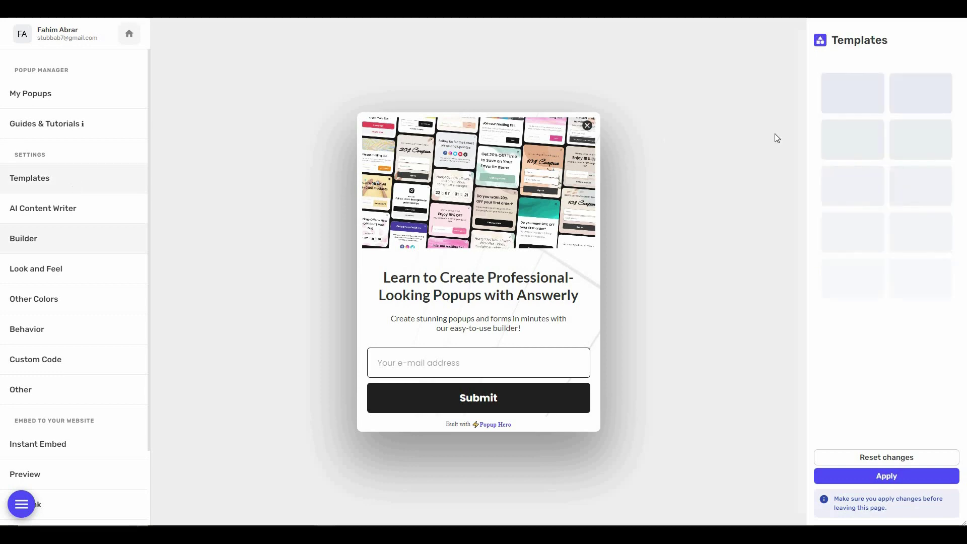
pyautogui.click(952, 107)
pyautogui.click(952, 130)
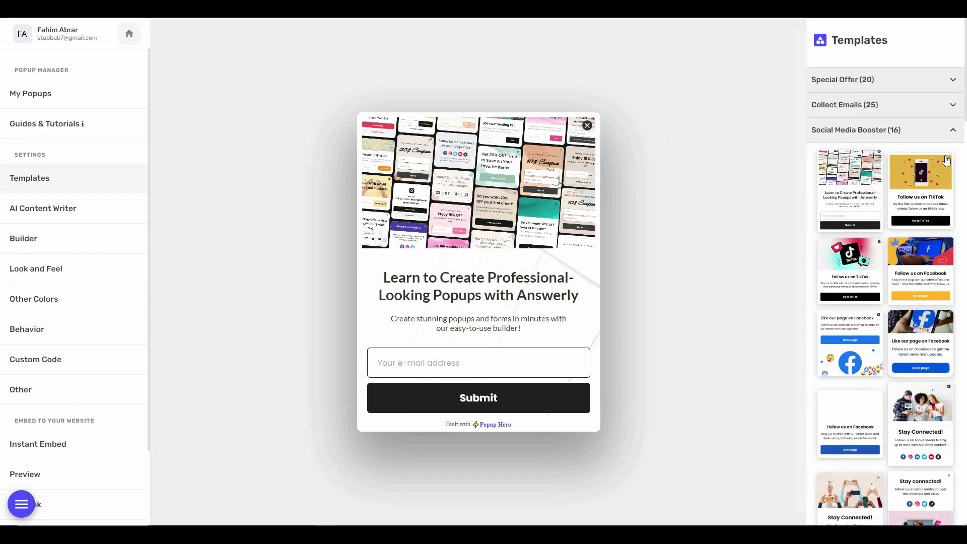
pyautogui.click(948, 155)
pyautogui.click(956, 206)
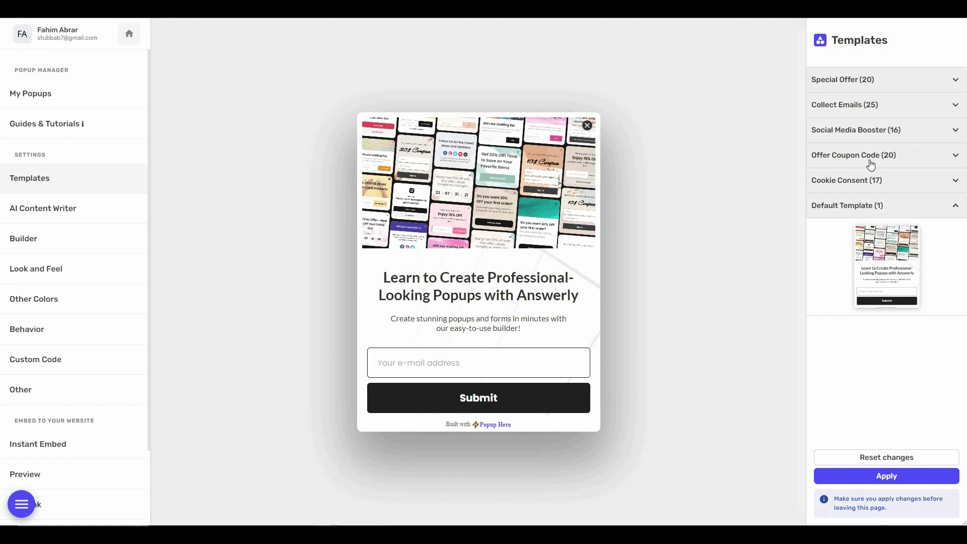
pyautogui.click(854, 113)
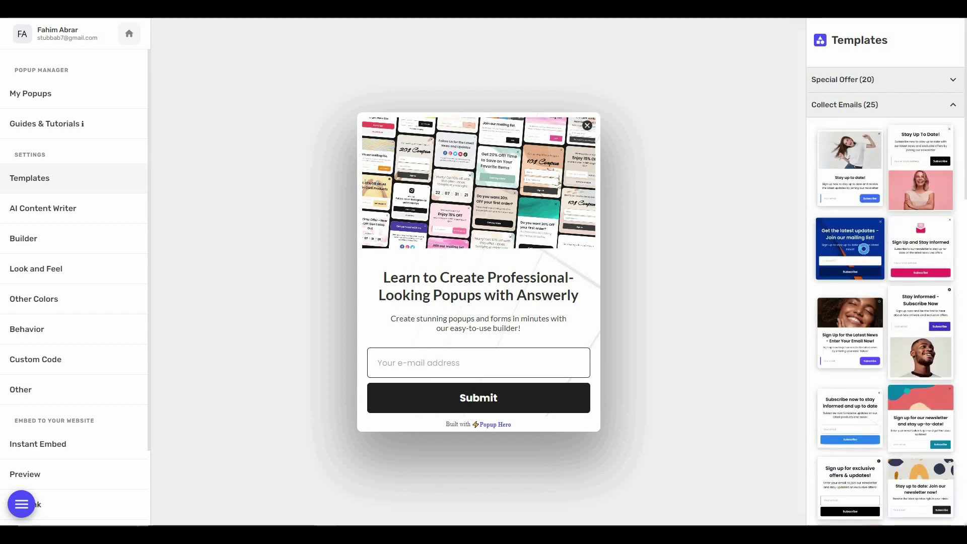
pyautogui.click(866, 255)
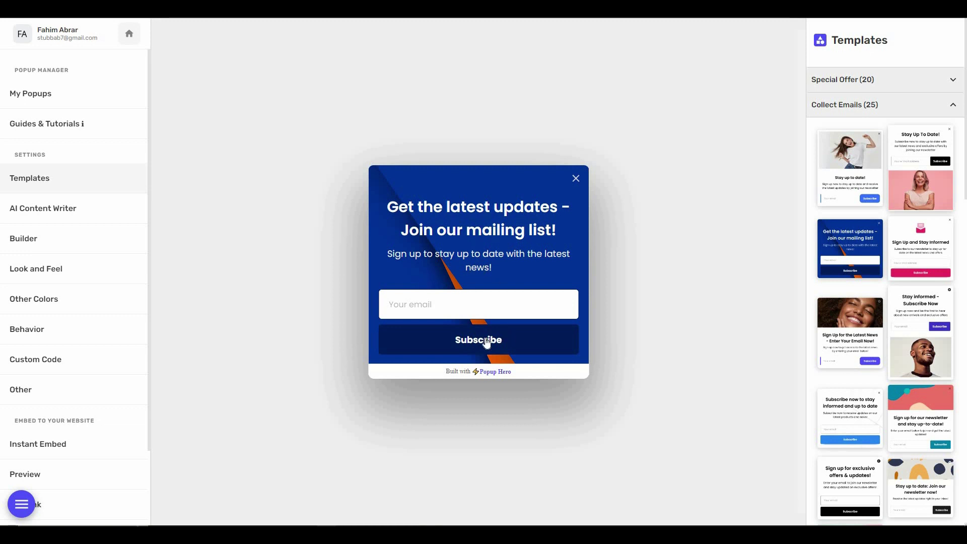
# Step: Examine the AI Content Writer's options for generating the popup's paragraph and email collector text
pyautogui.click(79, 219)
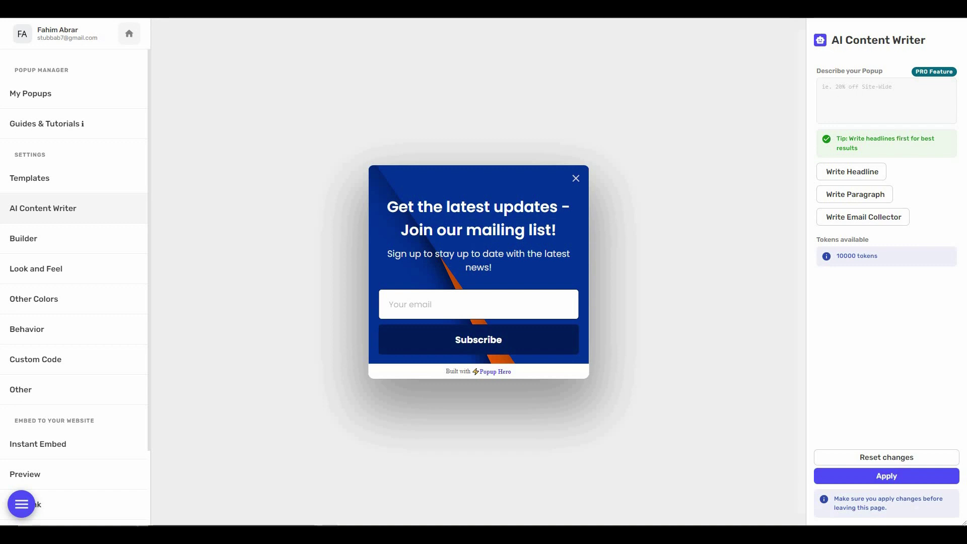
pyautogui.click(877, 199)
pyautogui.click(865, 222)
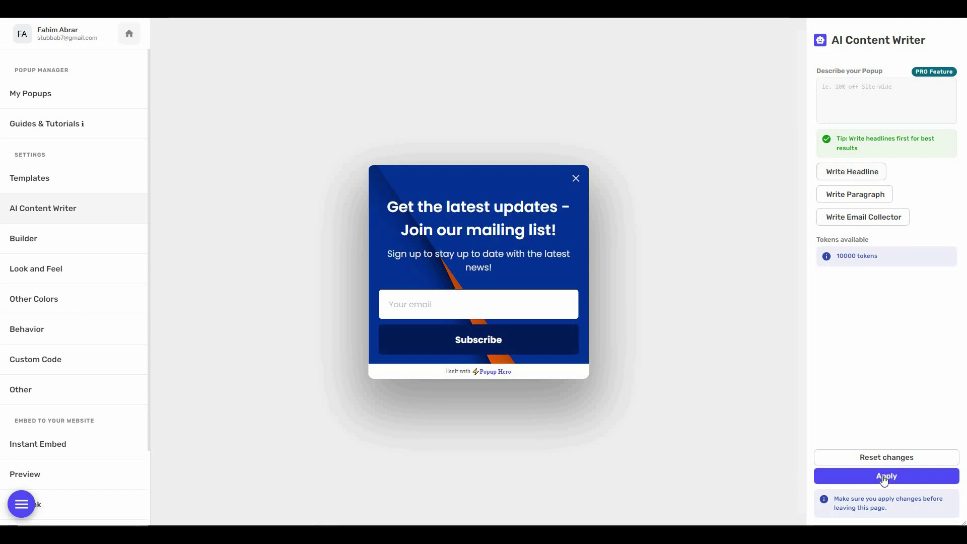
# Step: Open the popup's Headline block in the Builder and shorten its text to "Get the latest updates!"
pyautogui.click(67, 249)
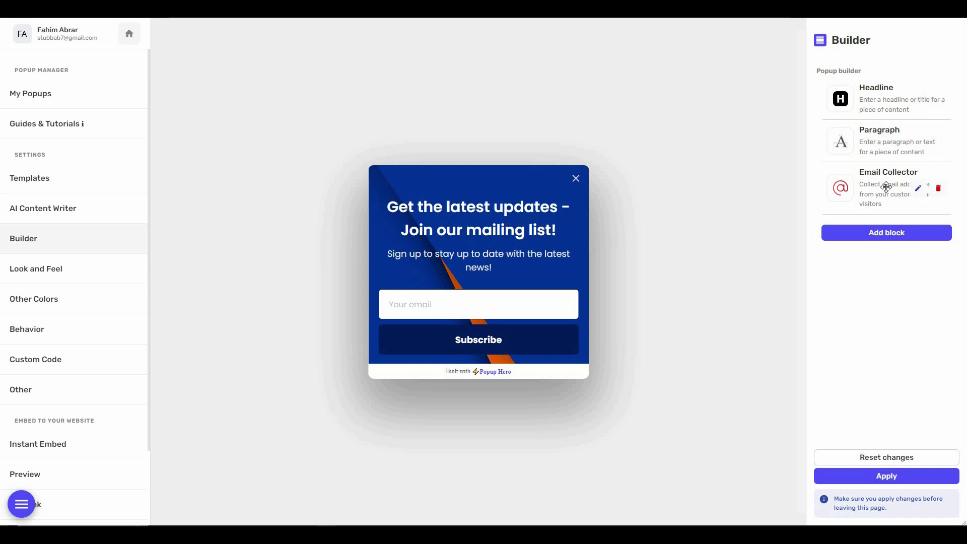
pyautogui.moveTo(921, 104)
pyautogui.click(919, 101)
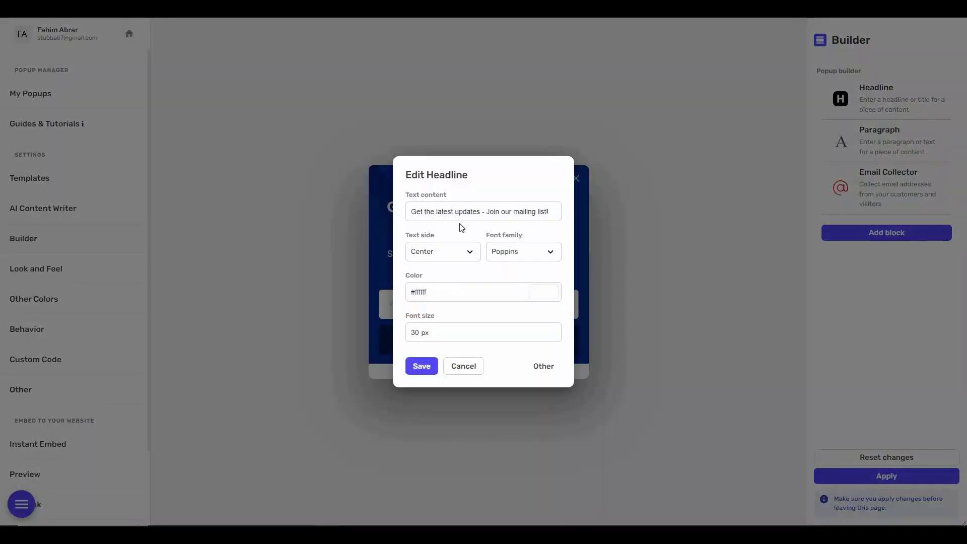
pyautogui.click(388, 202)
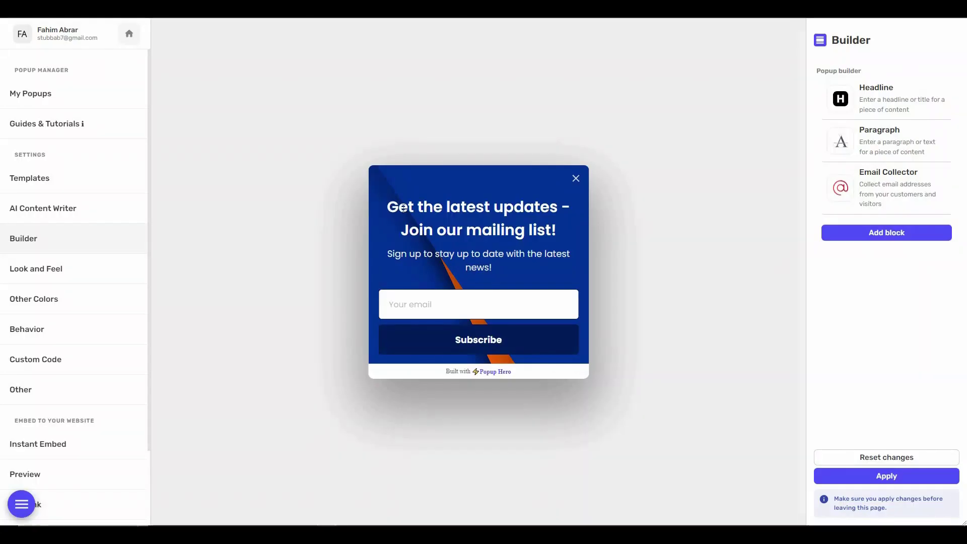
pyautogui.moveTo(390, 203); pyautogui.dragTo(556, 231)
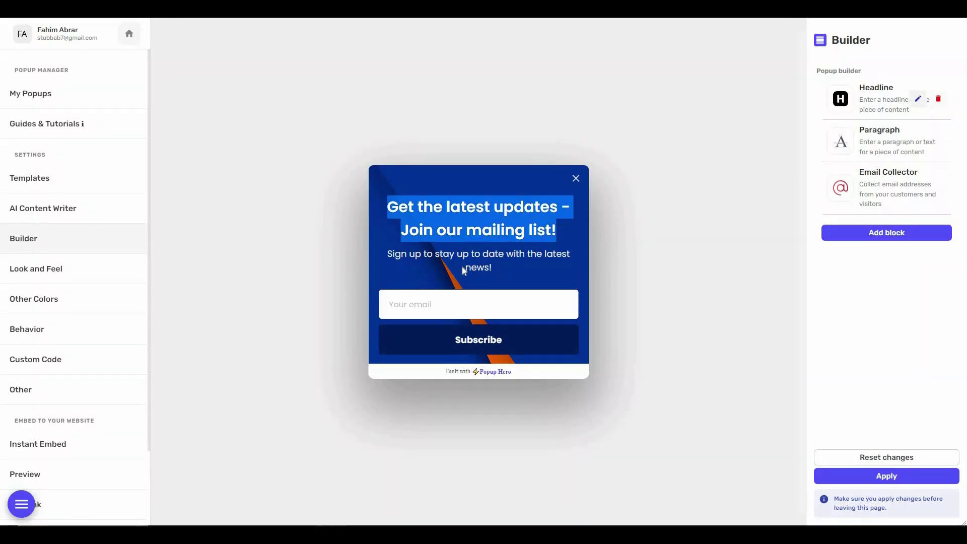
pyautogui.click(483, 213)
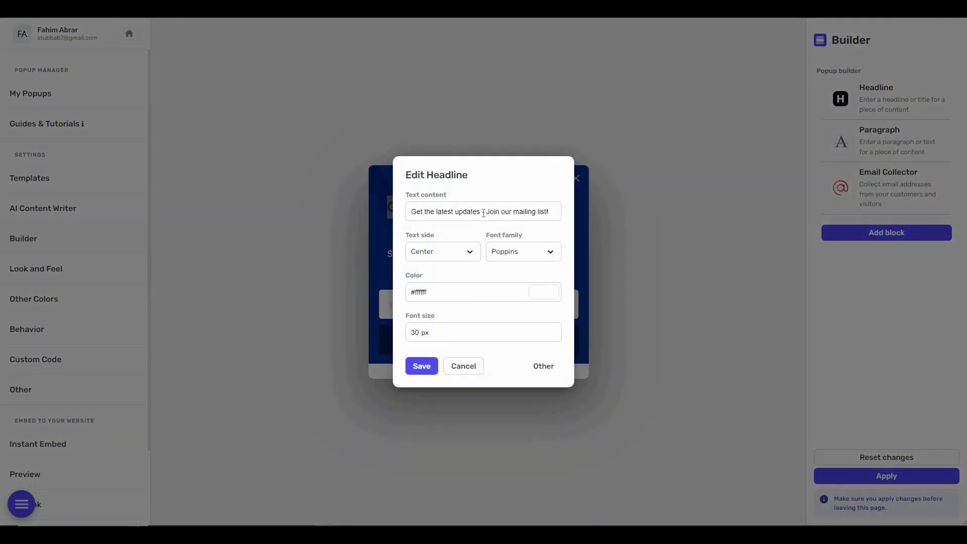
pyautogui.moveTo(482, 214); pyautogui.dragTo(548, 215)
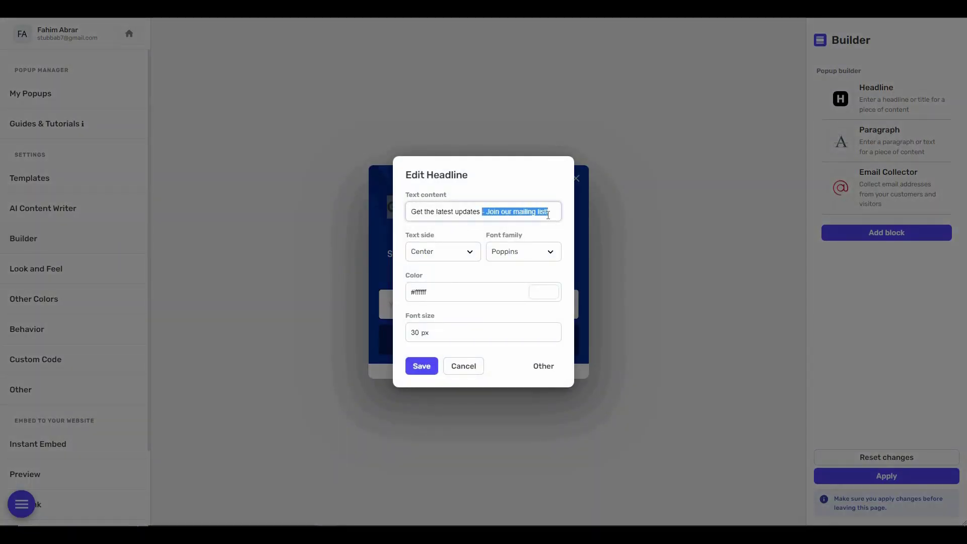
pyautogui.press('BackSpace')
# Step: Set the headline's font family to Lato, check its padding options and save the headline
pyautogui.click(446, 254)
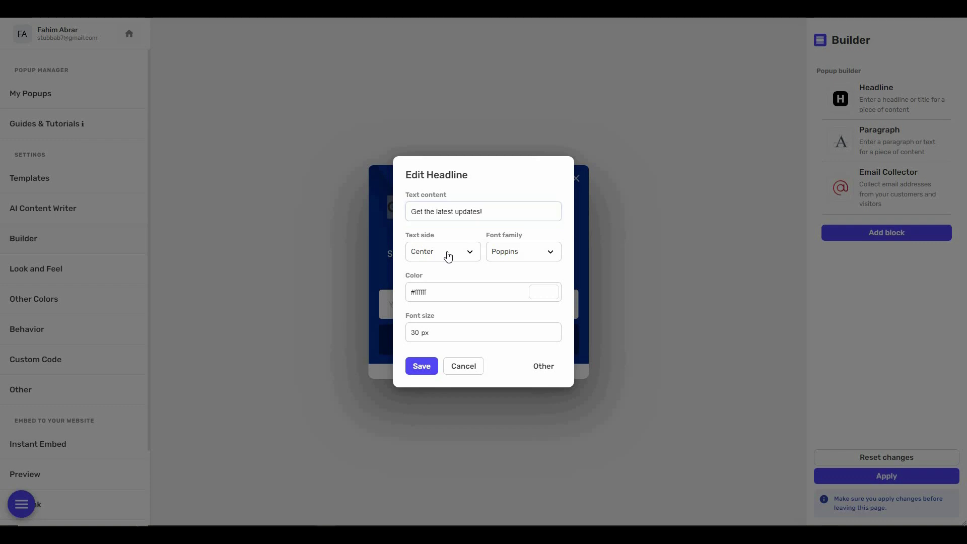
pyautogui.click(514, 259)
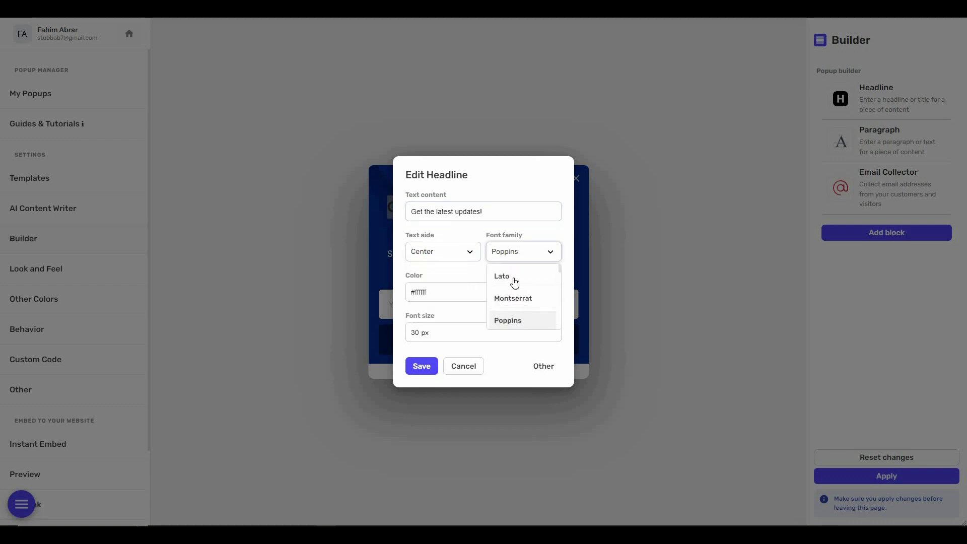
pyautogui.click(514, 278)
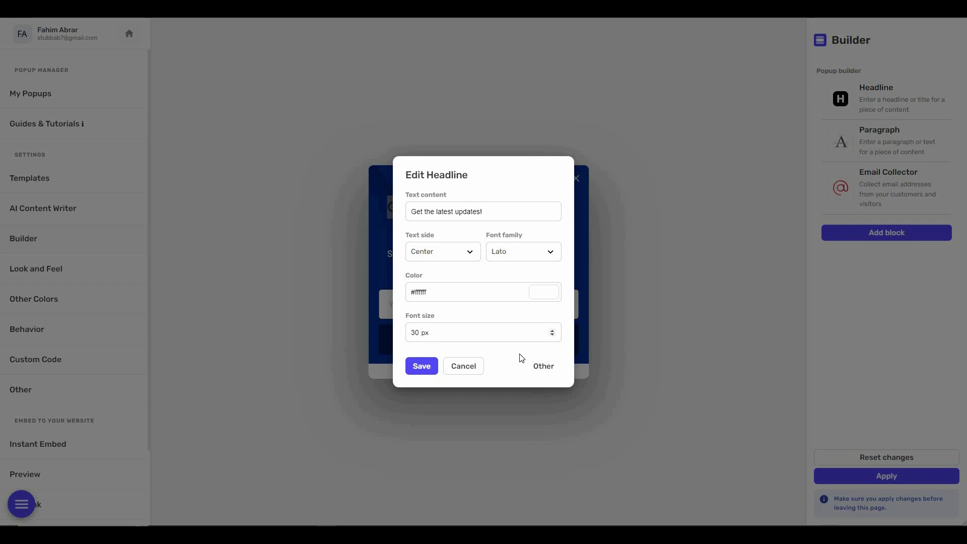
pyautogui.click(537, 370)
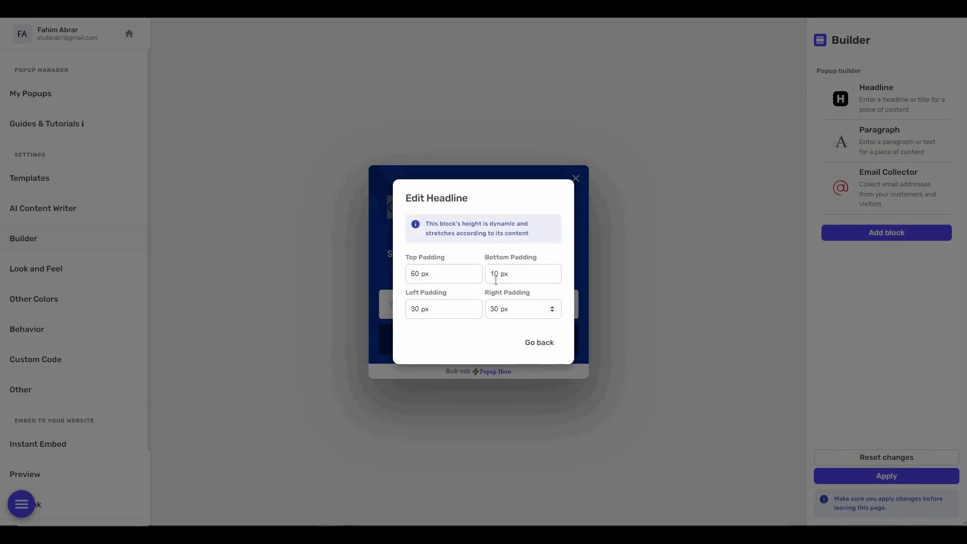
pyautogui.click(539, 344)
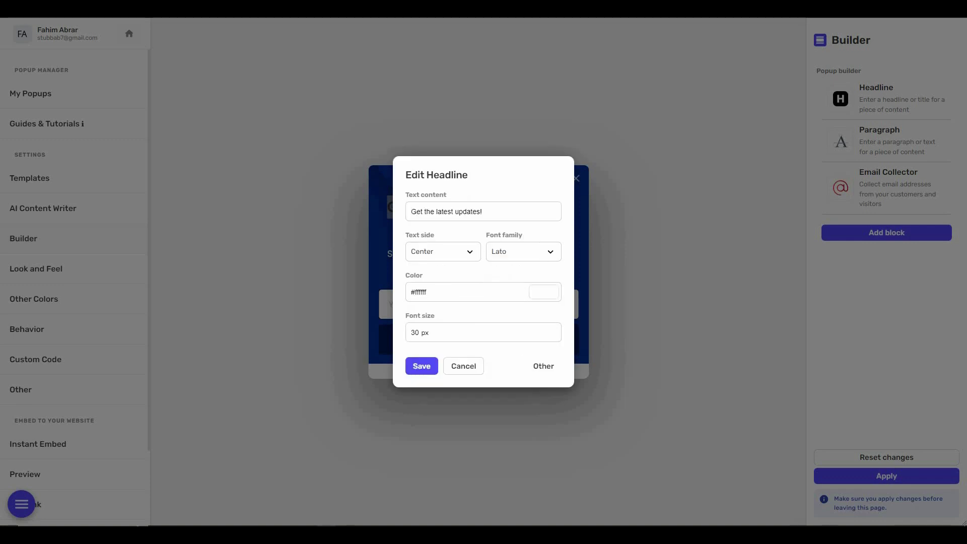
pyautogui.click(425, 368)
pyautogui.tripleClick(558, 206)
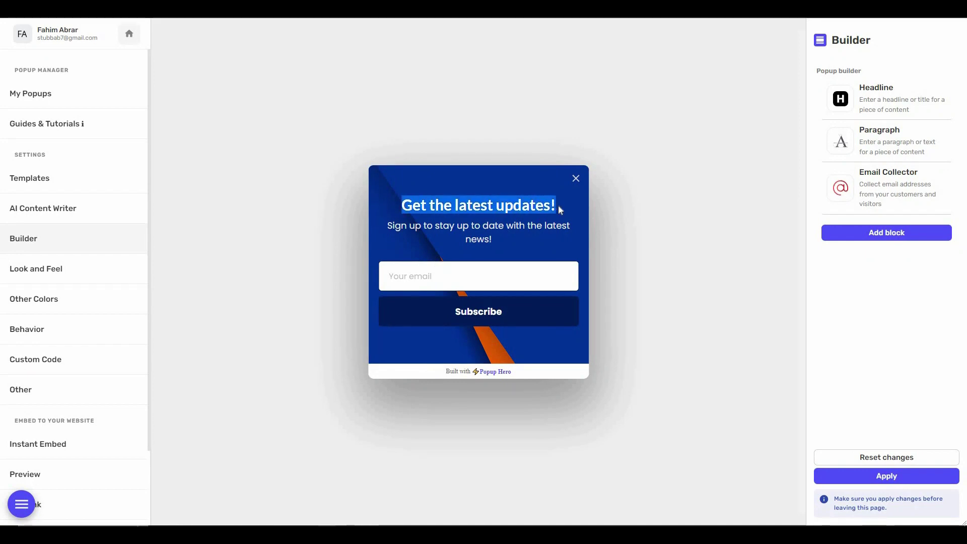
# Step: Shorten the Paragraph block's text to "up to date with the latest news!", toggle bold formatting and save the block
pyautogui.moveTo(877, 142)
pyautogui.tripleClick(480, 228)
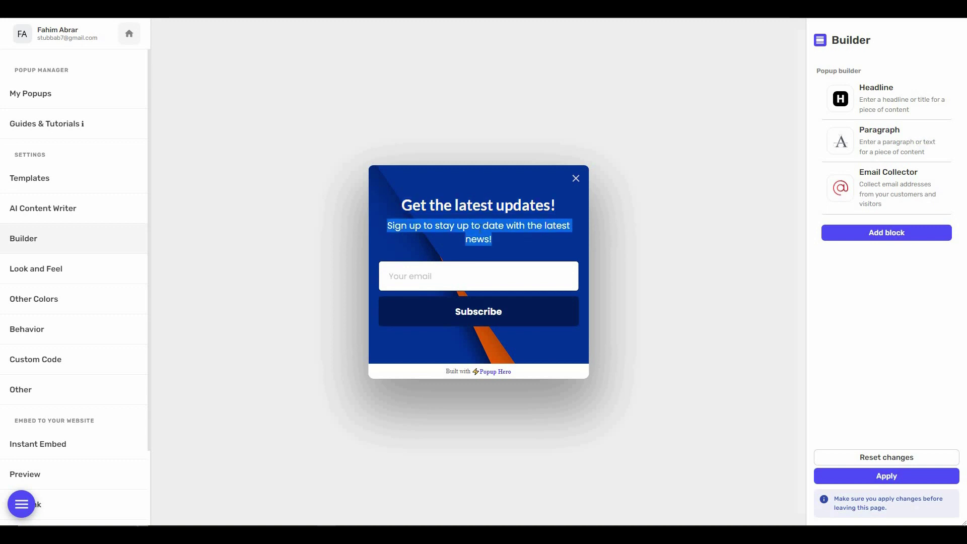
pyautogui.click(916, 145)
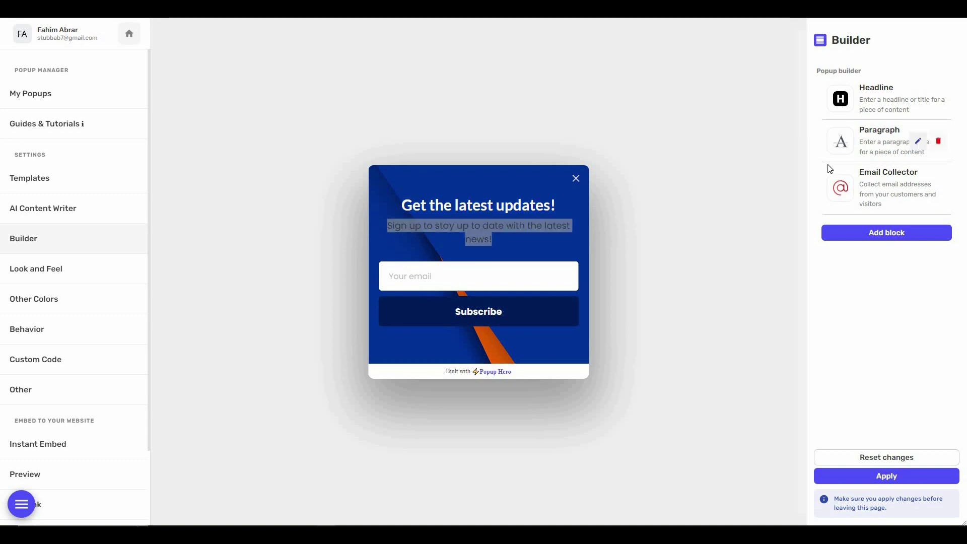
pyautogui.moveTo(462, 192); pyautogui.dragTo(352, 188)
pyautogui.press('BackSpace')
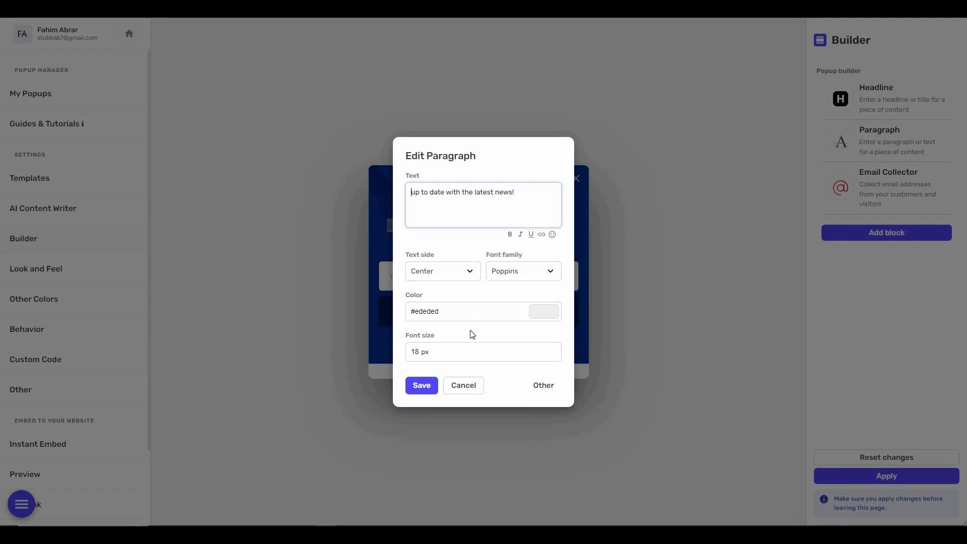
pyautogui.click(511, 236)
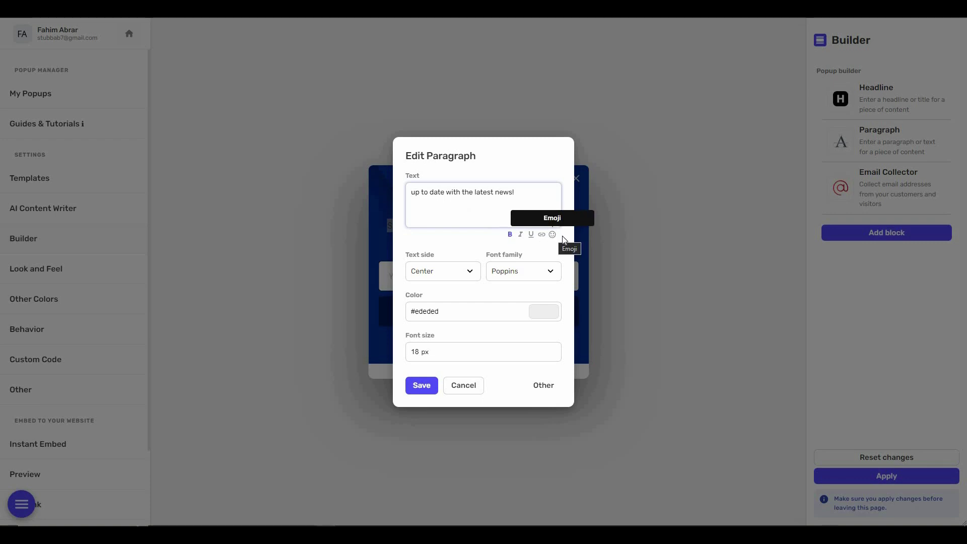
pyautogui.click(425, 392)
pyautogui.tripleClick(562, 231)
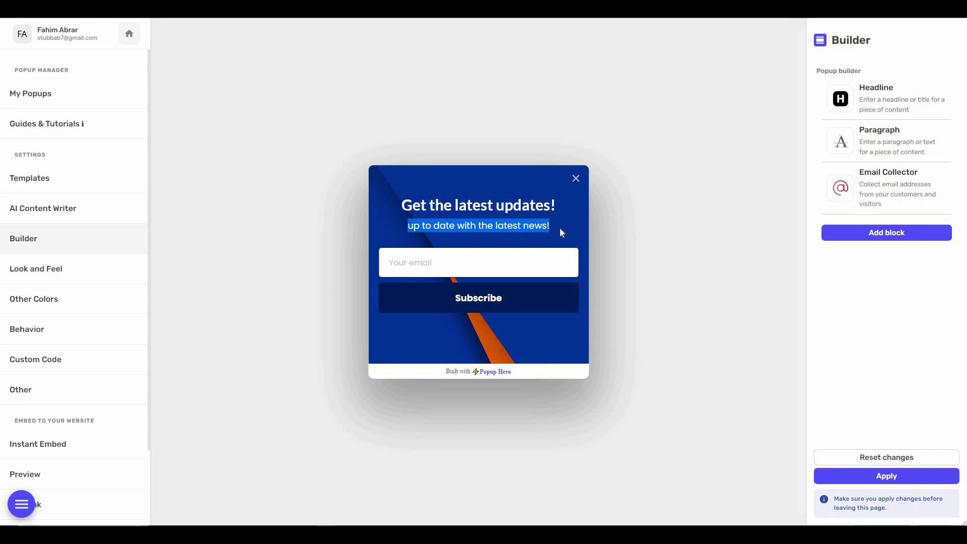
# Step: Examine the Email Collector block's settings and the integrations available for collected e-mails, then close them without changes
pyautogui.click(474, 264)
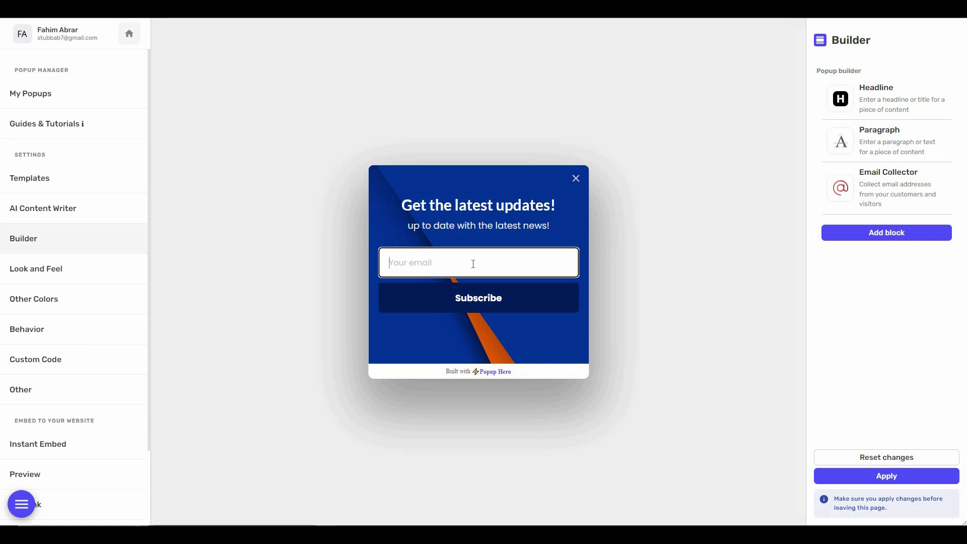
pyautogui.moveTo(901, 197)
pyautogui.click(919, 189)
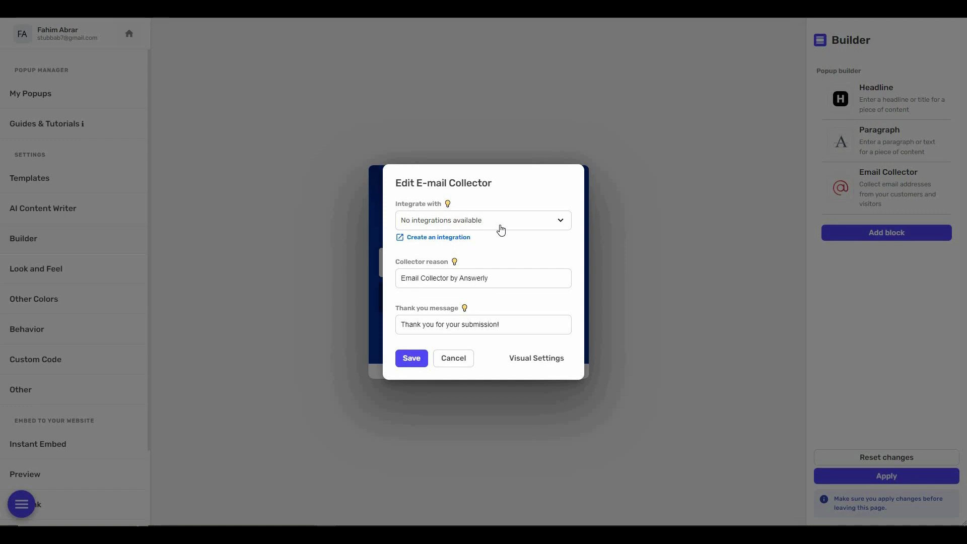
pyautogui.click(437, 242)
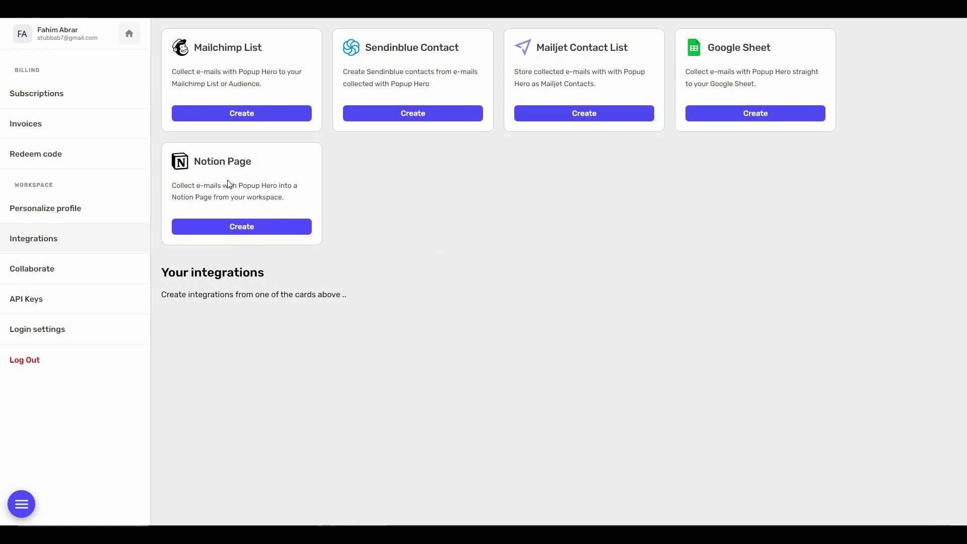
pyautogui.hotkey('ctrl', 'w')
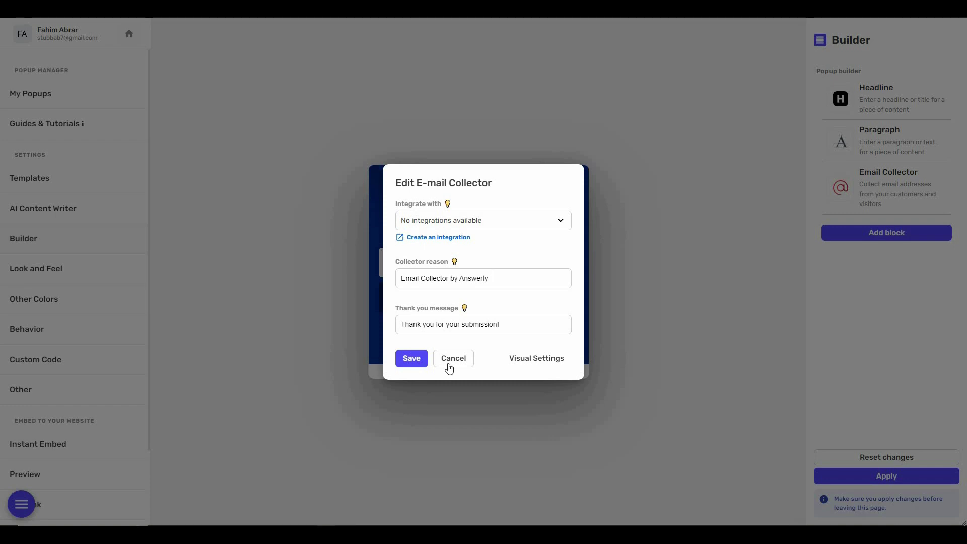
pyautogui.click(695, 245)
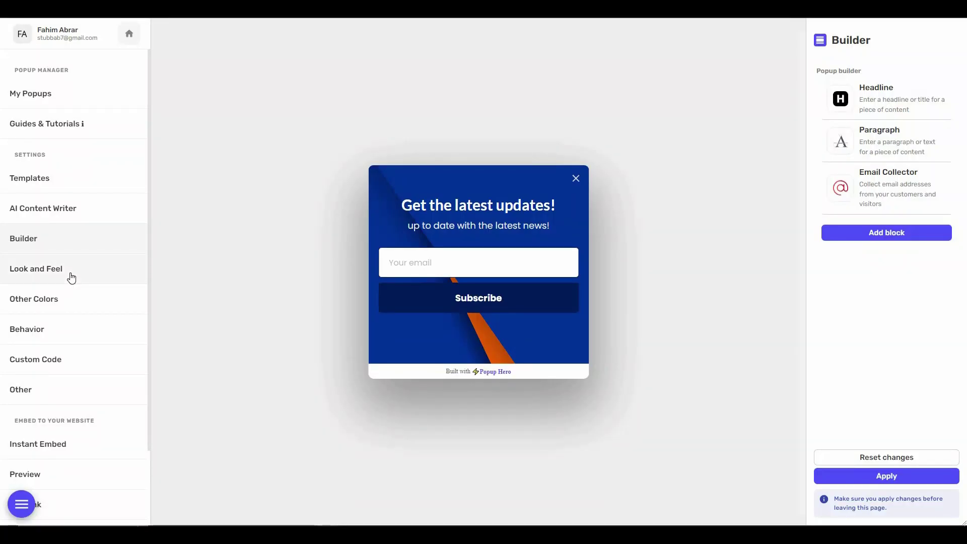
# Step: Review the Look and Feel settings, trying the alternative close icons and returning to the plain X
pyautogui.click(71, 277)
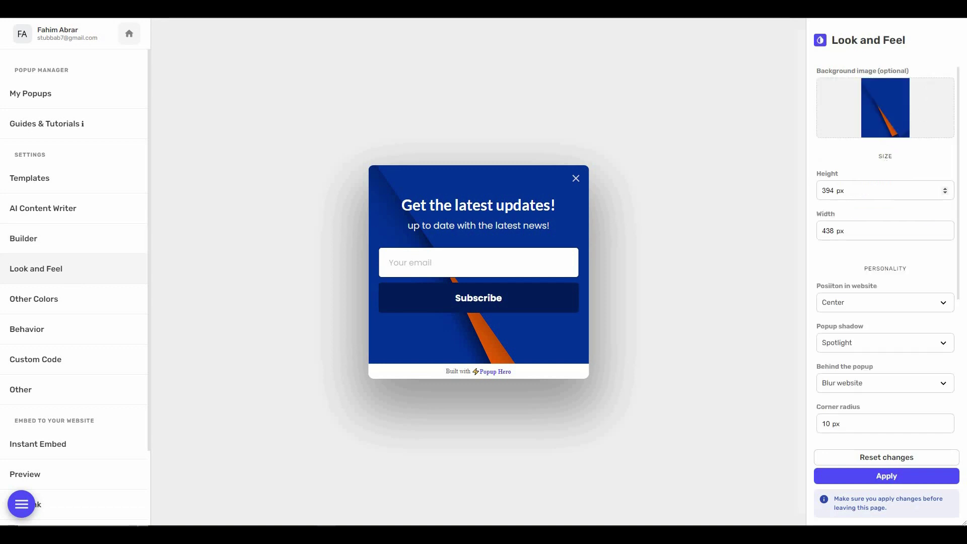
pyautogui.scroll(-2, 868, 235)
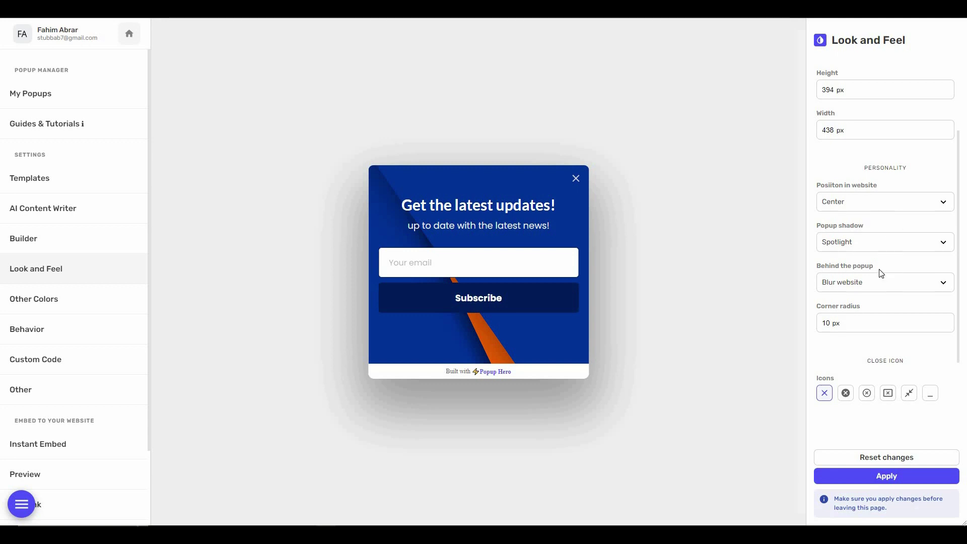
pyautogui.scroll(-2, 829, 315)
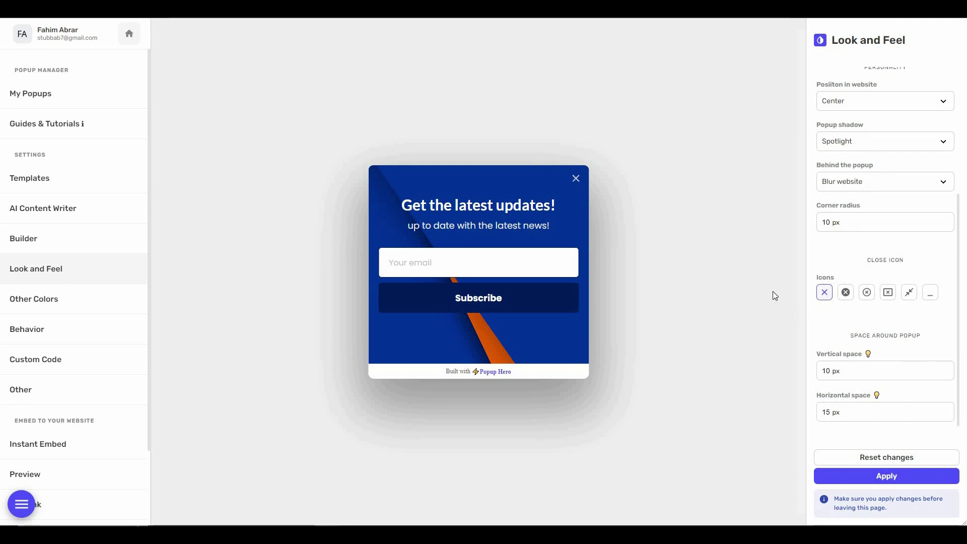
pyautogui.click(845, 292)
pyautogui.click(867, 293)
pyautogui.click(826, 294)
pyautogui.scroll(-1, 835, 347)
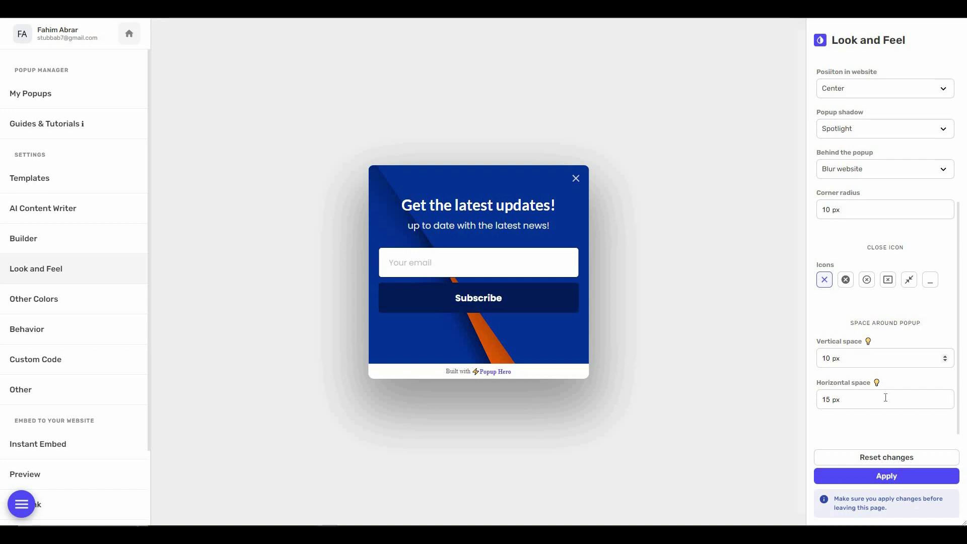
# Step: Replace the popup's blue background image with the red and pink egg photo and apply the change
pyautogui.scroll(4, 925, 112)
pyautogui.moveTo(901, 104)
pyautogui.click(937, 92)
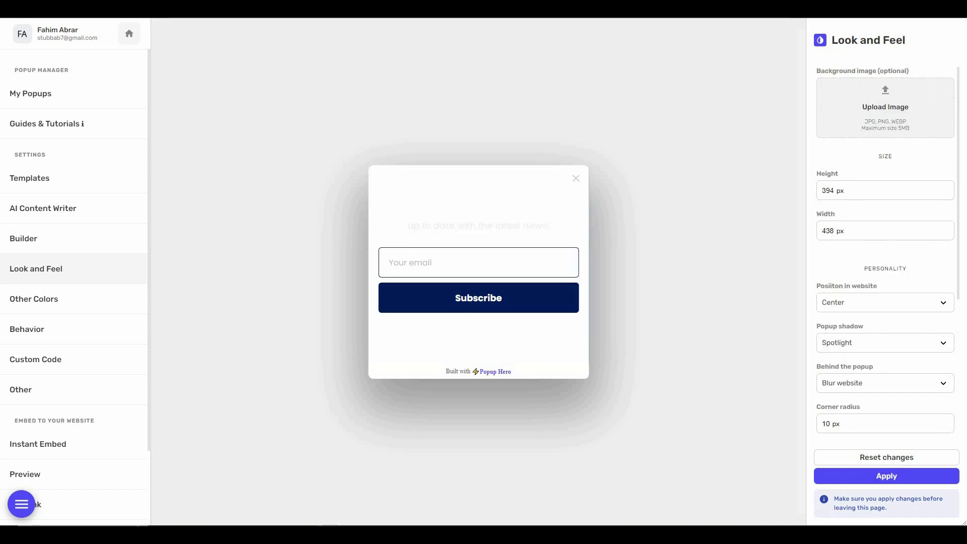
pyautogui.click(872, 107)
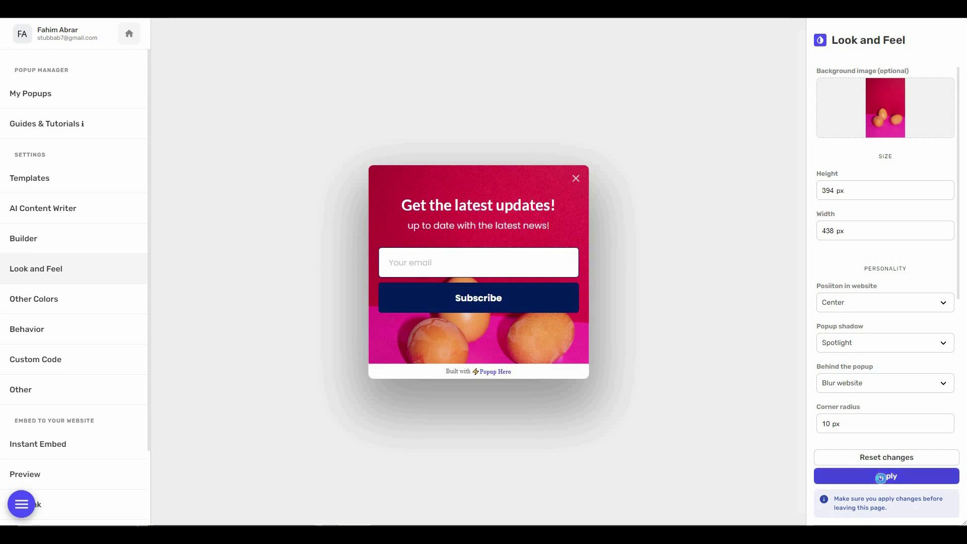
pyautogui.click(883, 478)
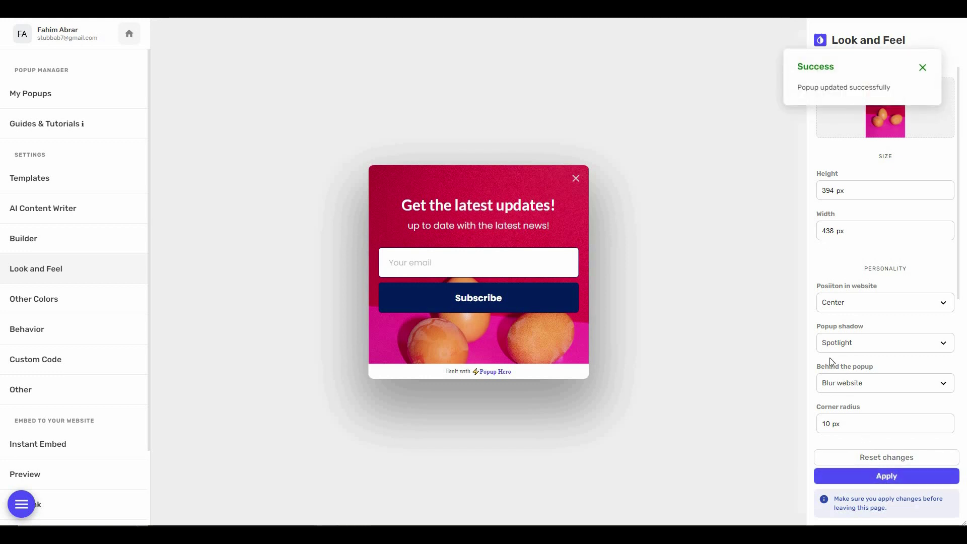
# Step: Examine the popup's Other Colors, Behavior, Custom Code and Other settings
pyautogui.click(59, 310)
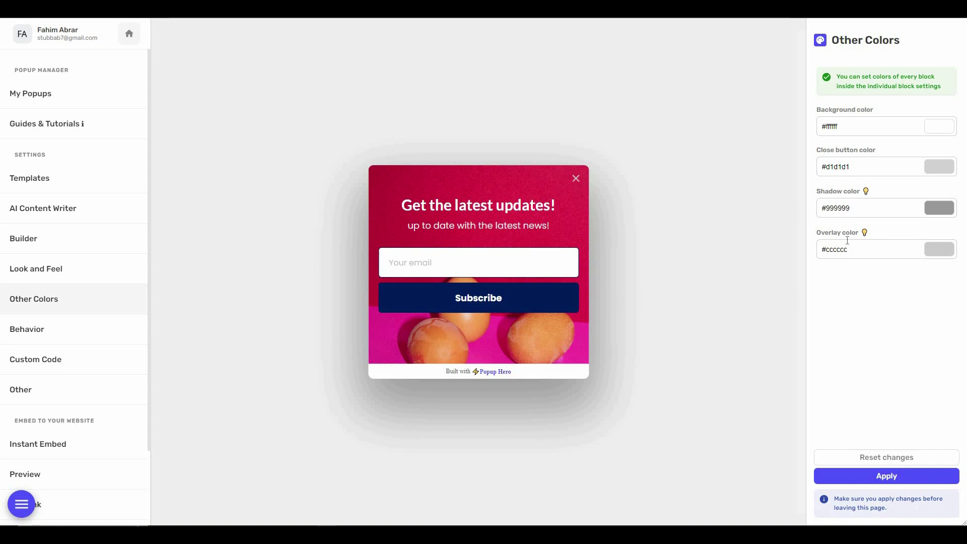
pyautogui.click(64, 337)
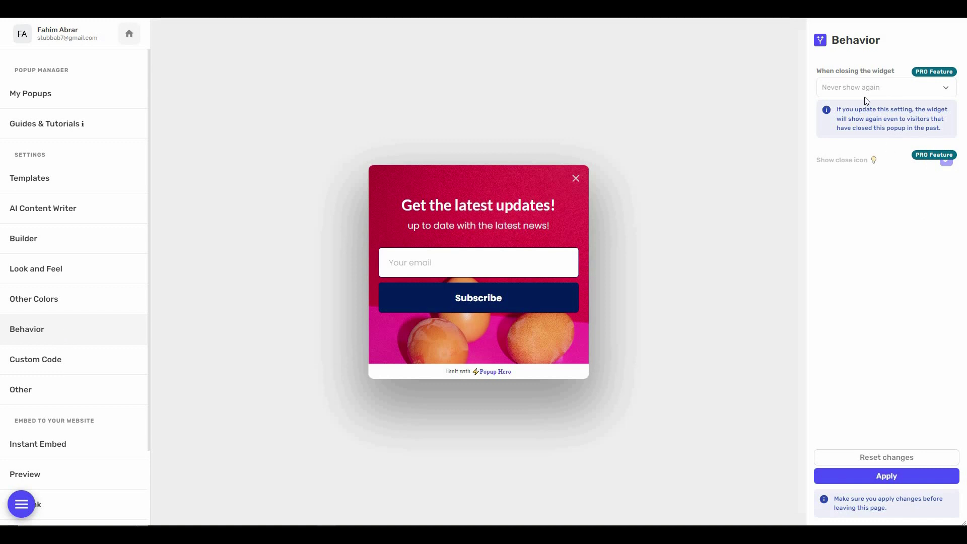
pyautogui.tripleClick(893, 69)
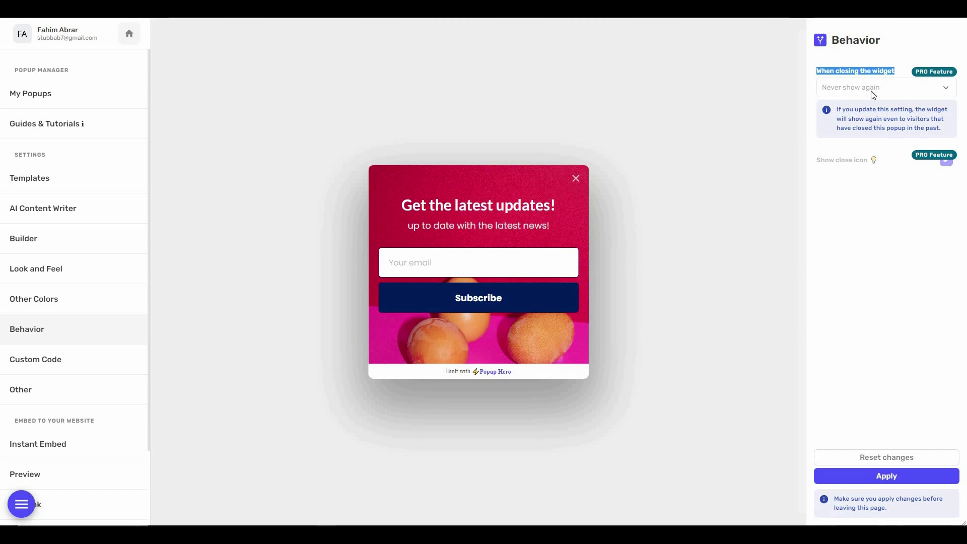
pyautogui.click(61, 359)
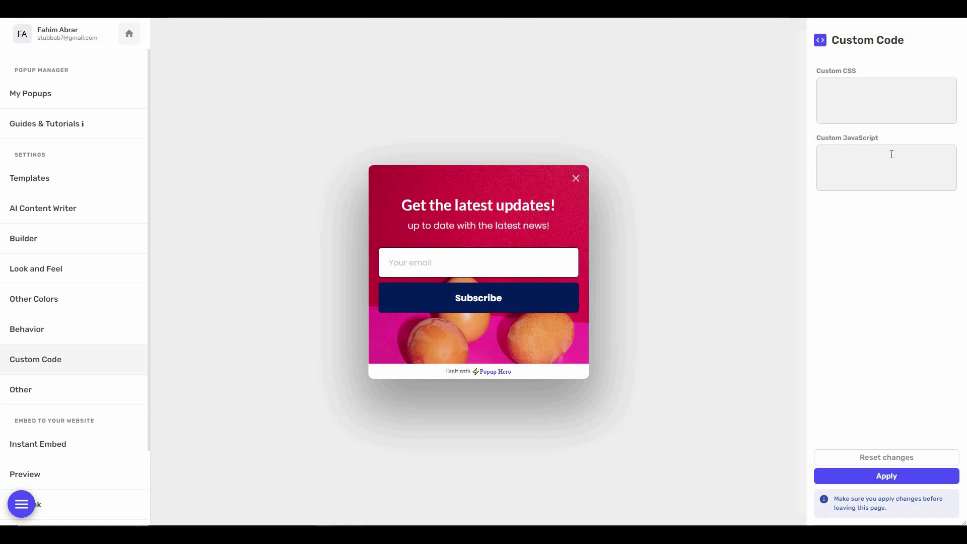
pyautogui.click(61, 391)
pyautogui.scroll(-2, 60, 392)
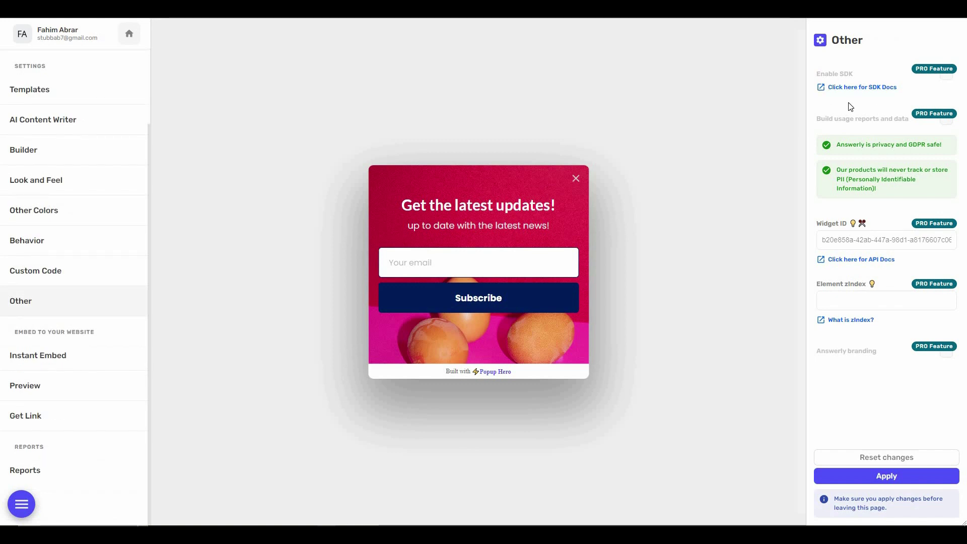
# Step: Return to the Builder and examine the block types that can be added to the popup
pyautogui.scroll(2, 103, 242)
pyautogui.click(103, 242)
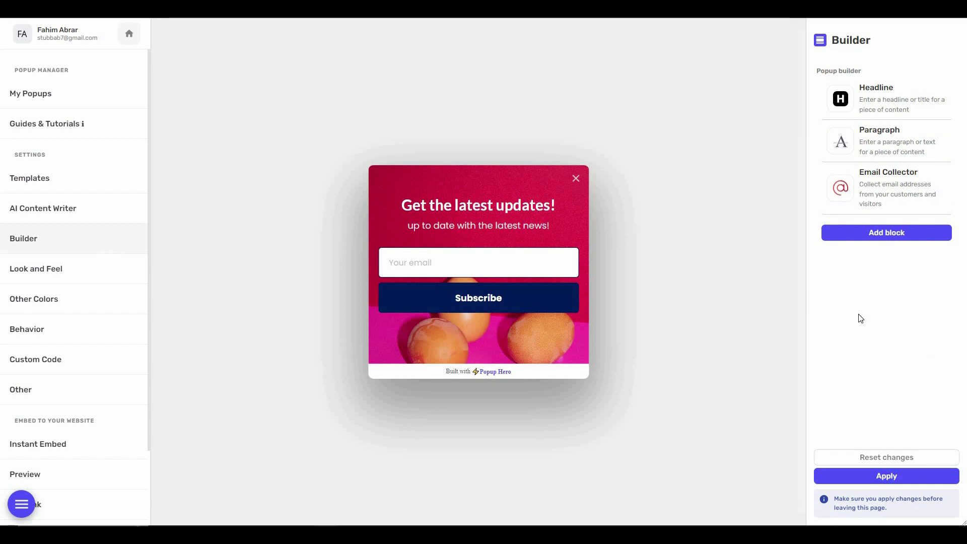
pyautogui.click(898, 243)
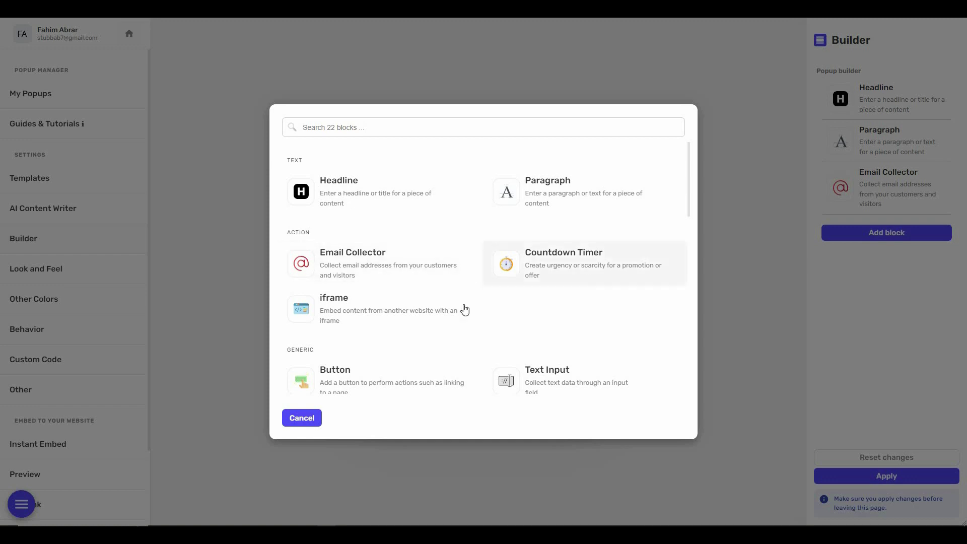
pyautogui.scroll(-2, 385, 312)
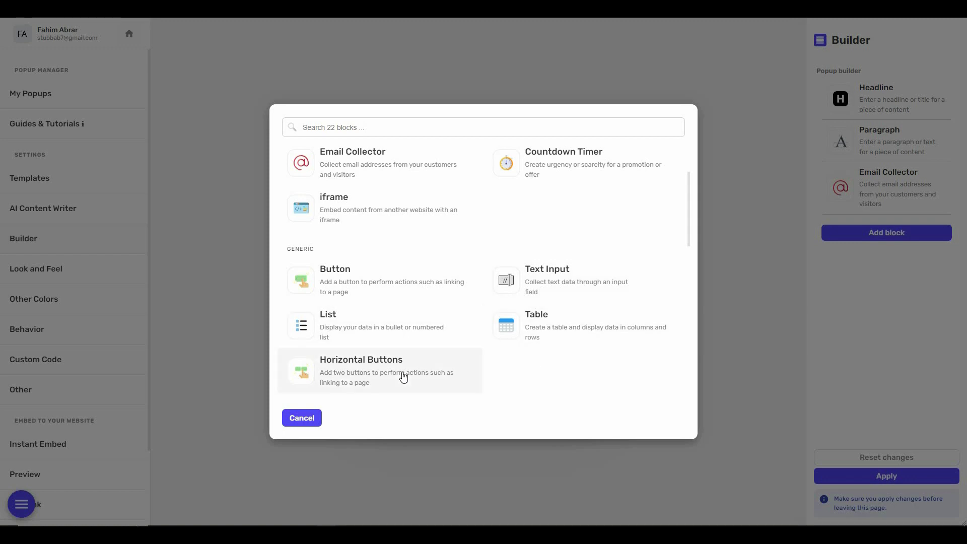
pyautogui.scroll(-10, 474, 277)
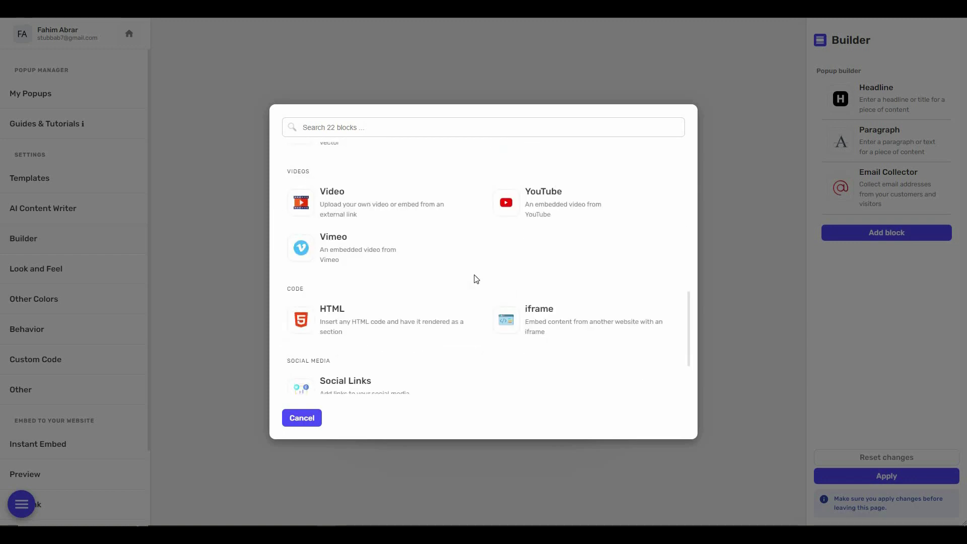
pyautogui.scroll(-2, 476, 279)
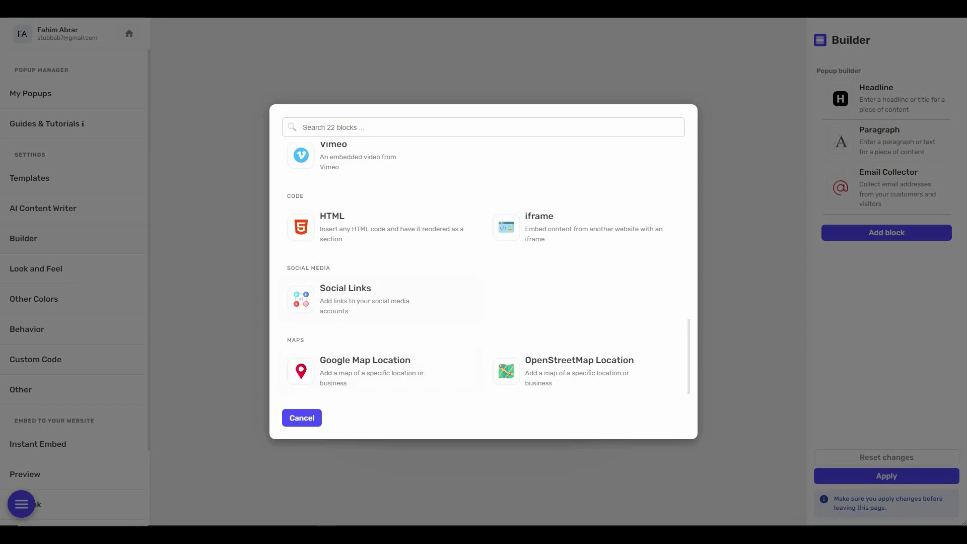
pyautogui.scroll(12, 481, 325)
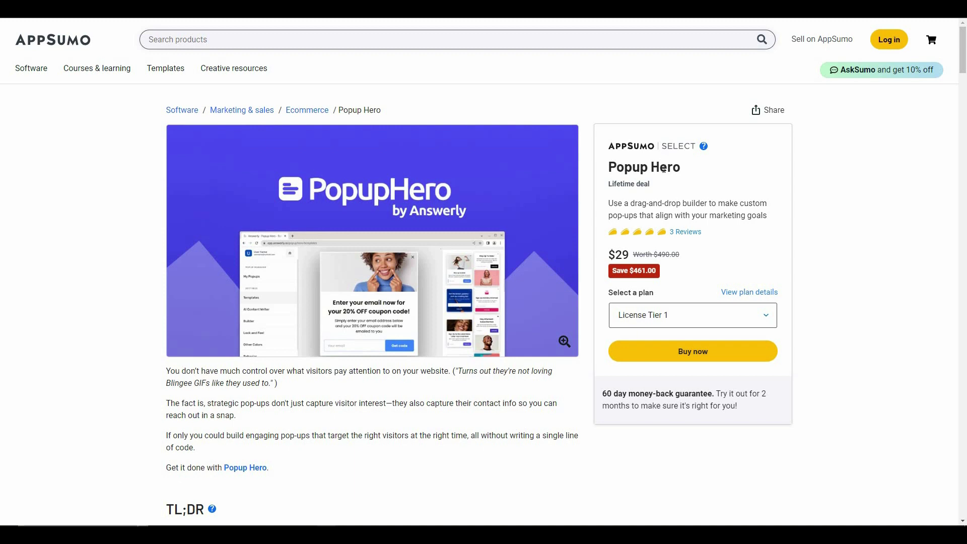
# Step: Switch to AppSumo's Popup Hero page and examine the lifetime deal, its included features and the two license tiers
pyautogui.moveTo(608, 168); pyautogui.dragTo(692, 175)
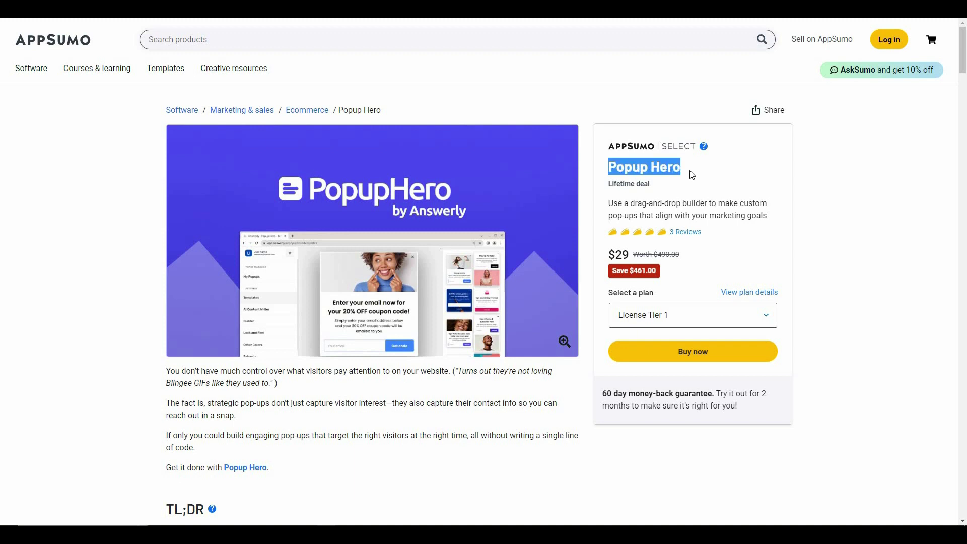
pyautogui.click(677, 194)
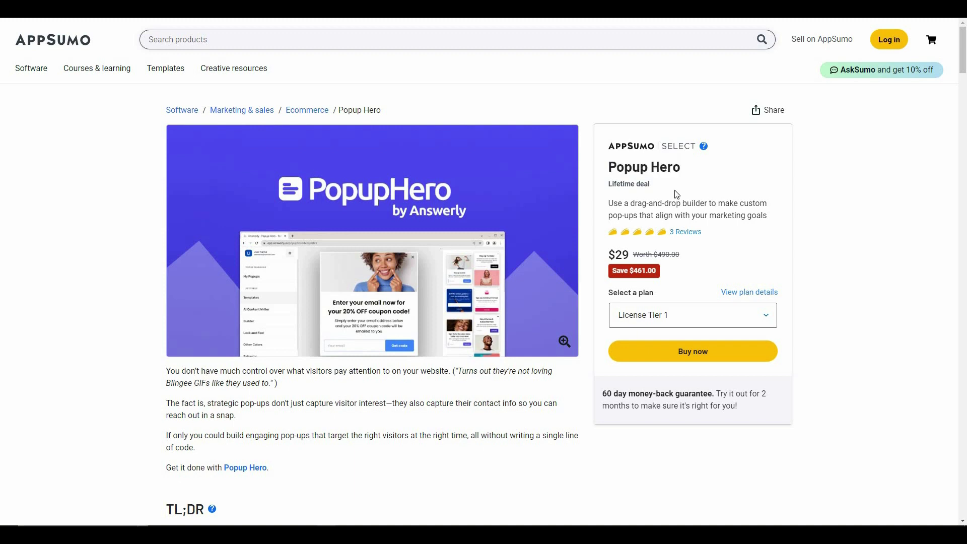
pyautogui.moveTo(608, 184); pyautogui.dragTo(653, 198)
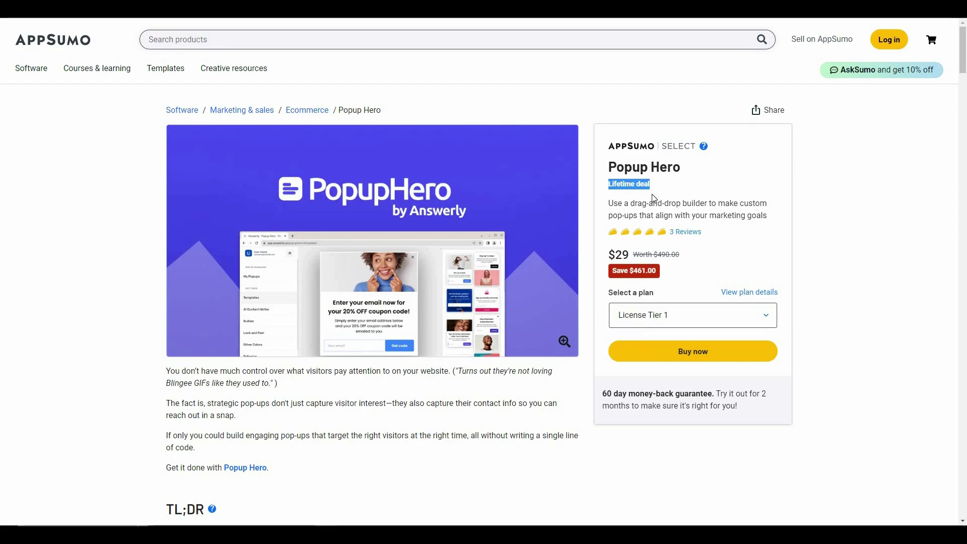
pyautogui.scroll(-15, 483, 302)
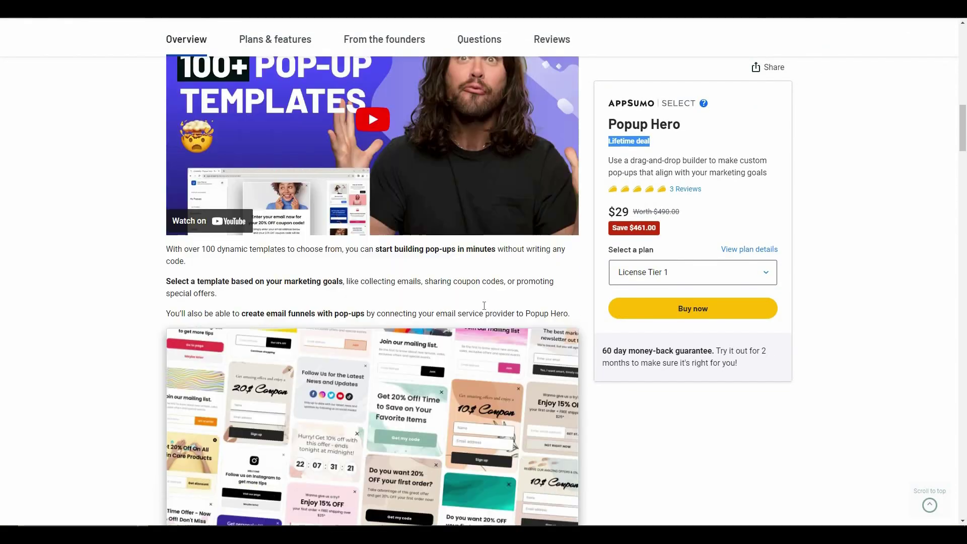
pyautogui.scroll(-15, 483, 312)
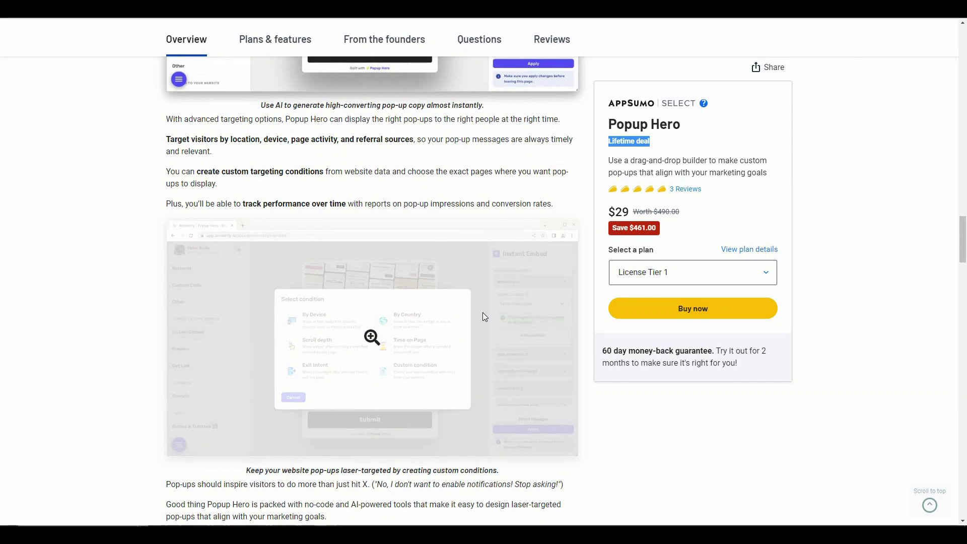
pyautogui.scroll(-4, 485, 316)
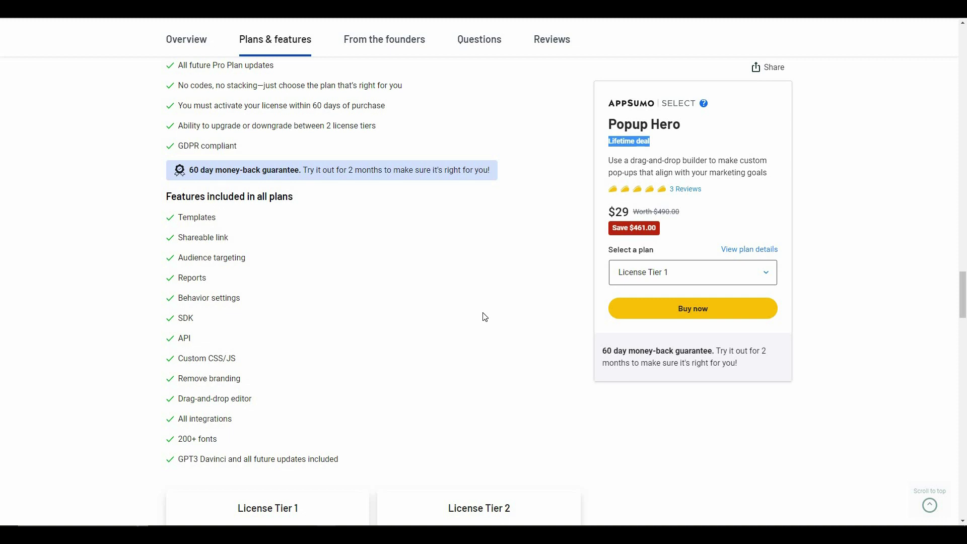
pyautogui.scroll(-2, 484, 316)
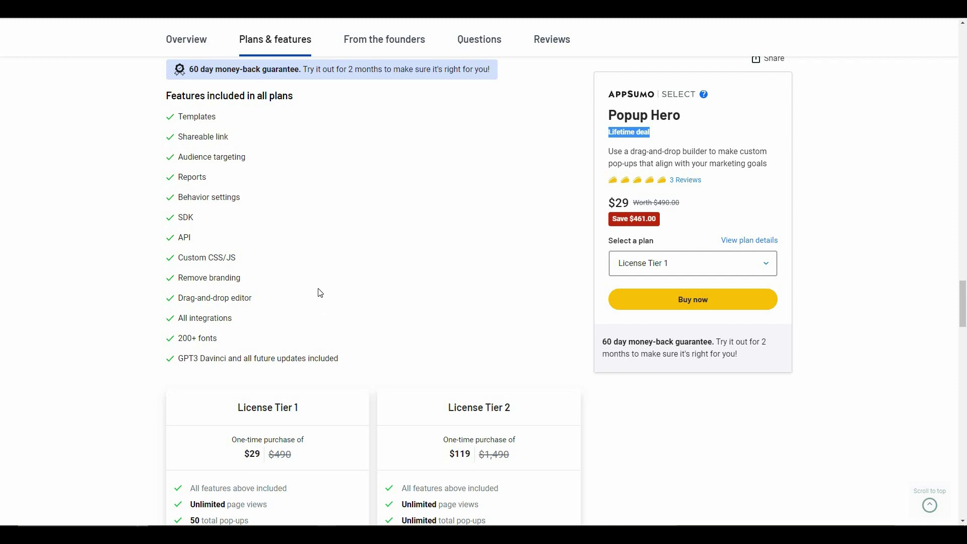
pyautogui.scroll(-4, 524, 289)
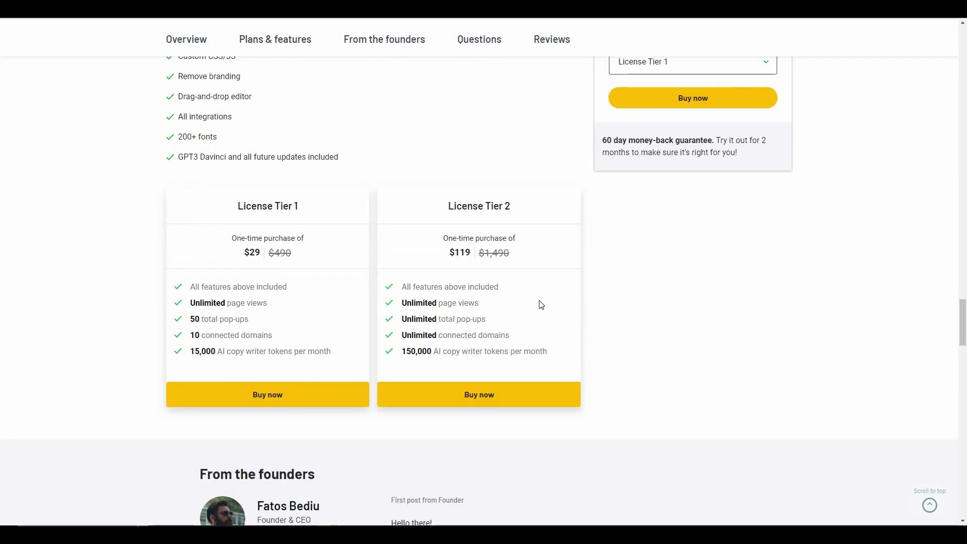
pyautogui.scroll(10, 541, 305)
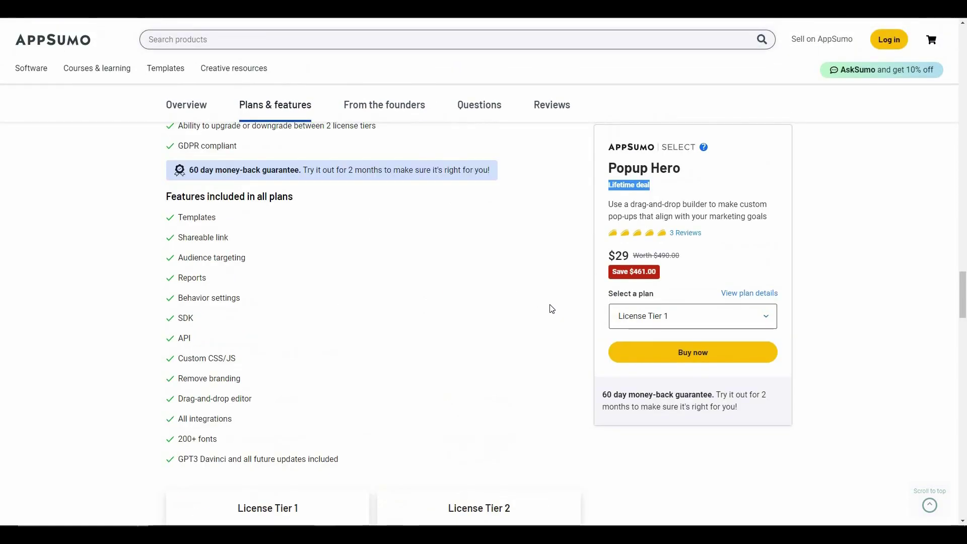
pyautogui.scroll(15, 552, 309)
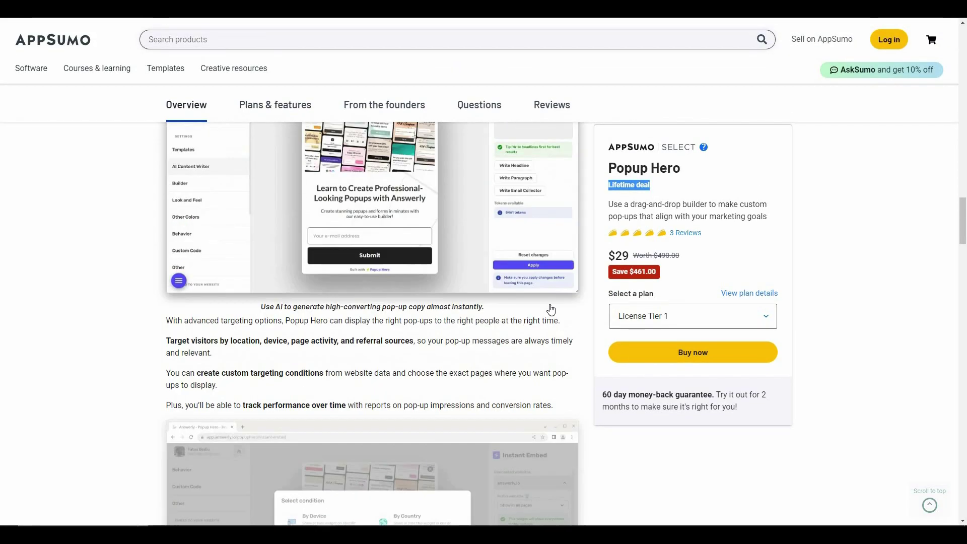
pyautogui.scroll(15, 551, 310)
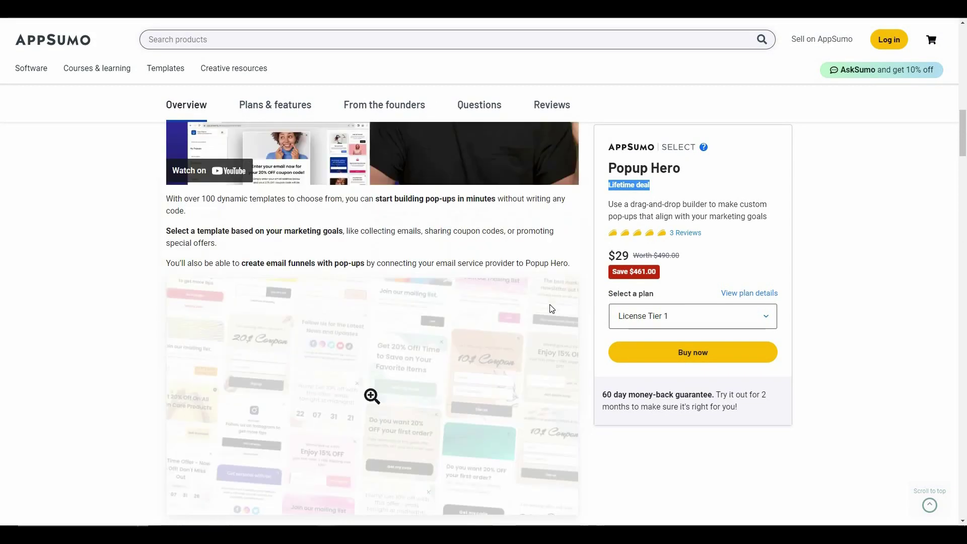
pyautogui.scroll(8, 552, 309)
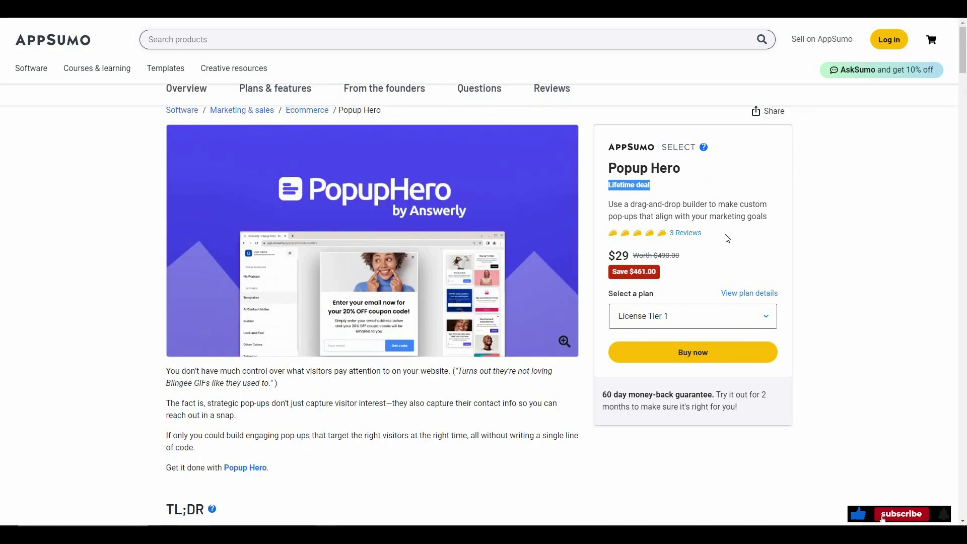